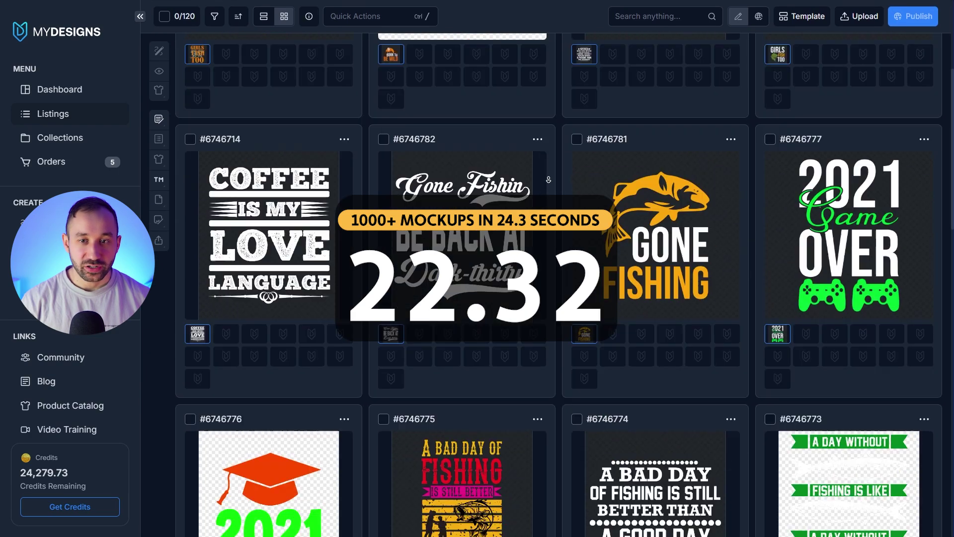
Step: Select all 120 listings and start Image Mockups for them
scroll(551, 199, "up", 15)
left_click(193, 49)
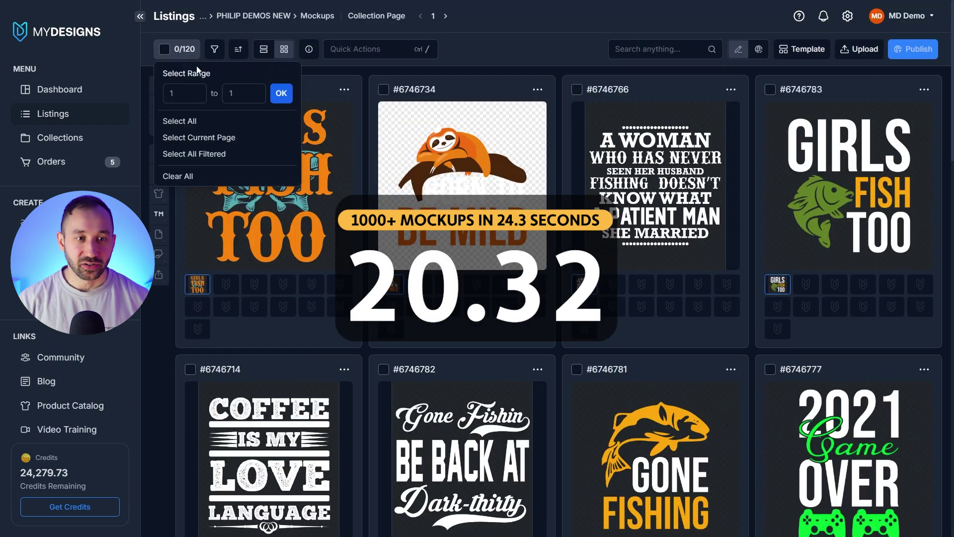
left_click(167, 121)
left_click(159, 128)
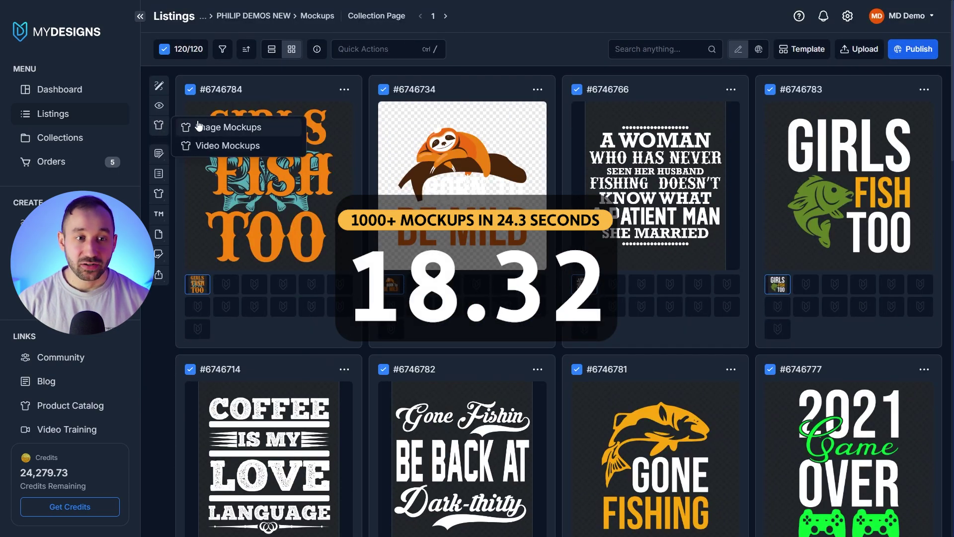
left_click(234, 128)
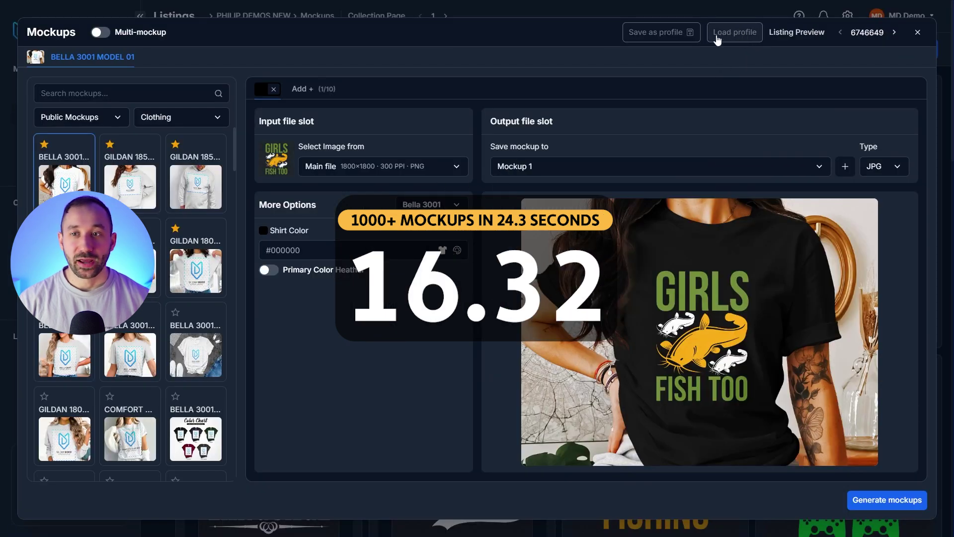
Step: Load the first saved private mockup profile, preview its templates, and generate mockups for all listings
left_click(734, 33)
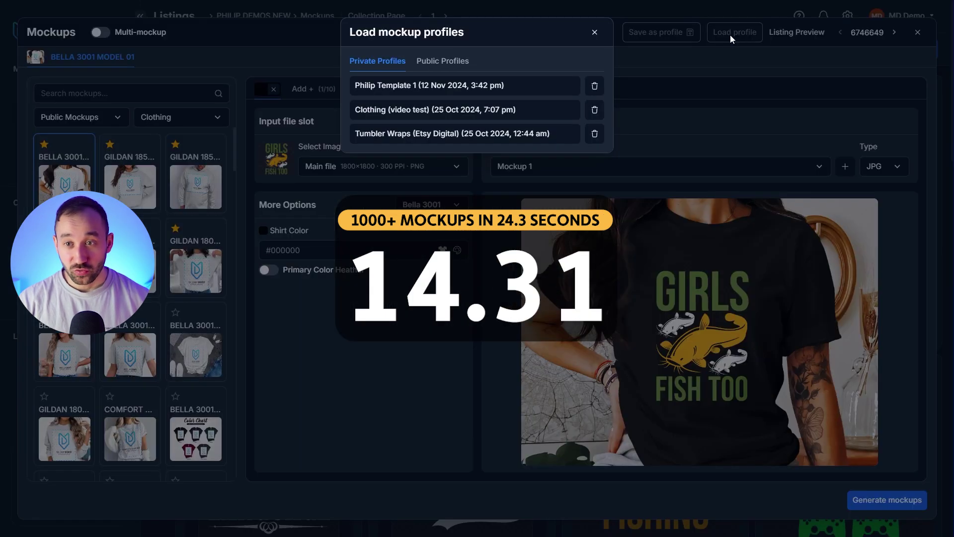
left_click(440, 86)
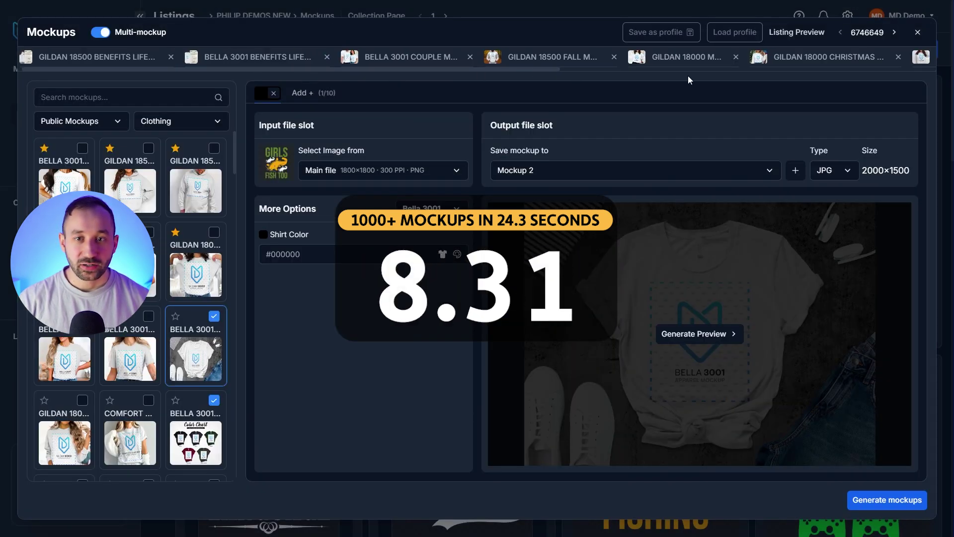
left_click(696, 59)
left_click(800, 64)
scroll(442, 69, "left", 4)
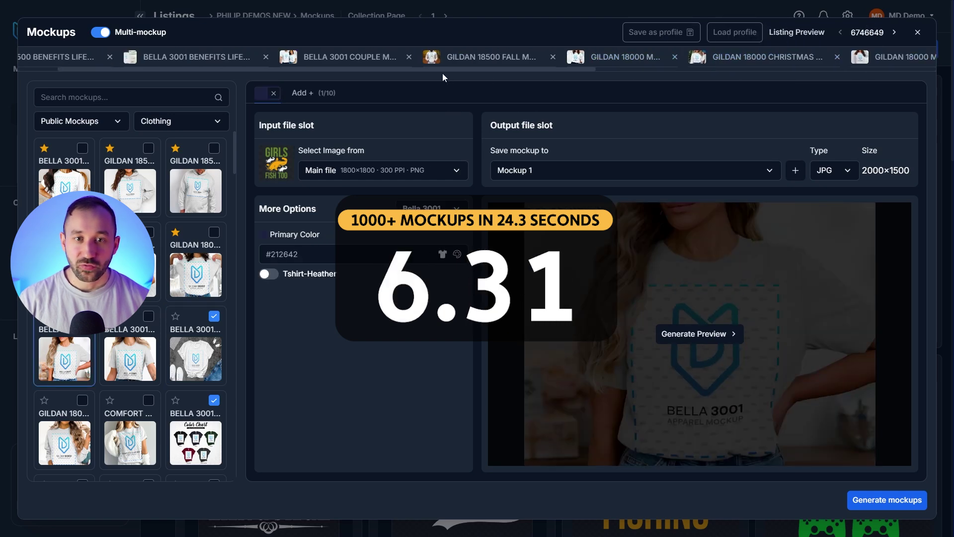
left_click(447, 59)
left_click(348, 57)
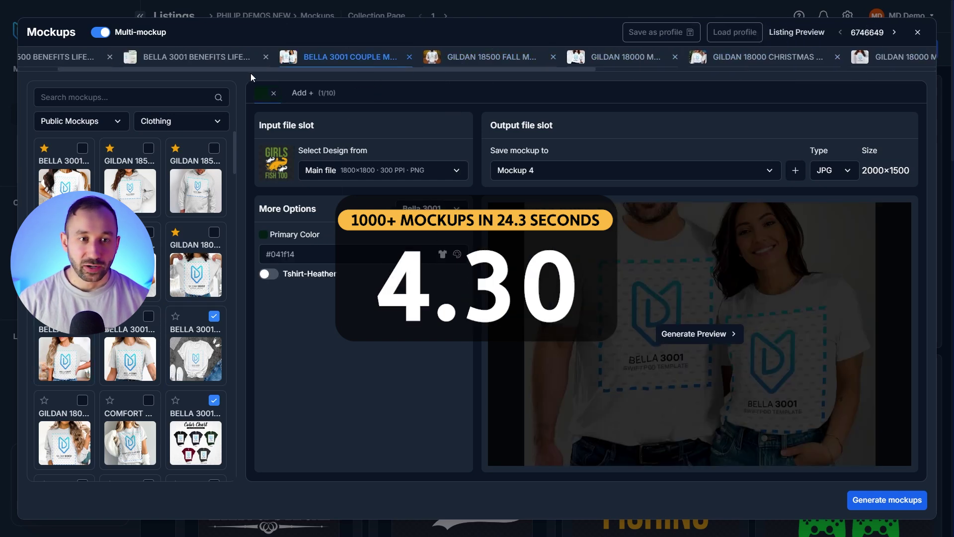
left_click(886, 500)
left_click(525, 141)
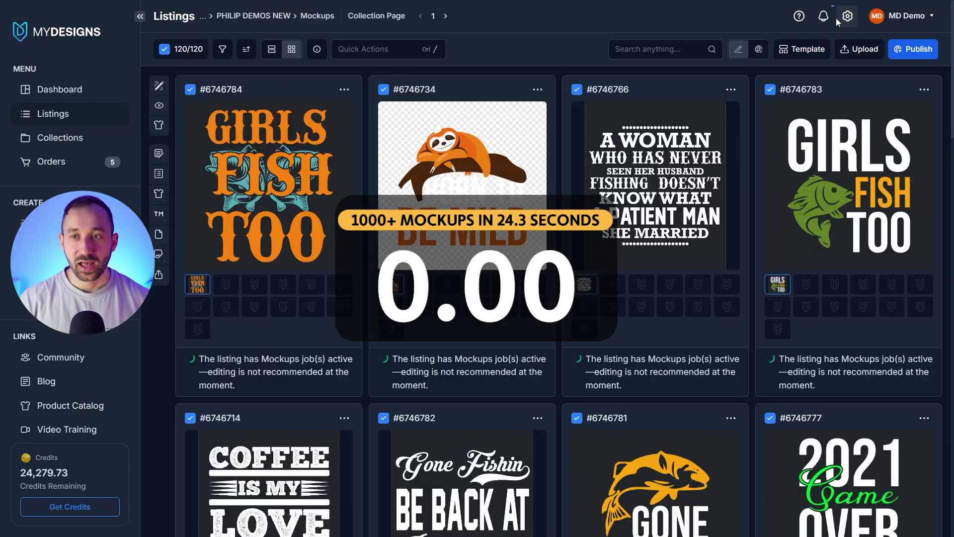
Step: Watch the mockup jobs in the Notifications panel until every listing succeeds
left_click(824, 18)
scroll(810, 149, "down", 2)
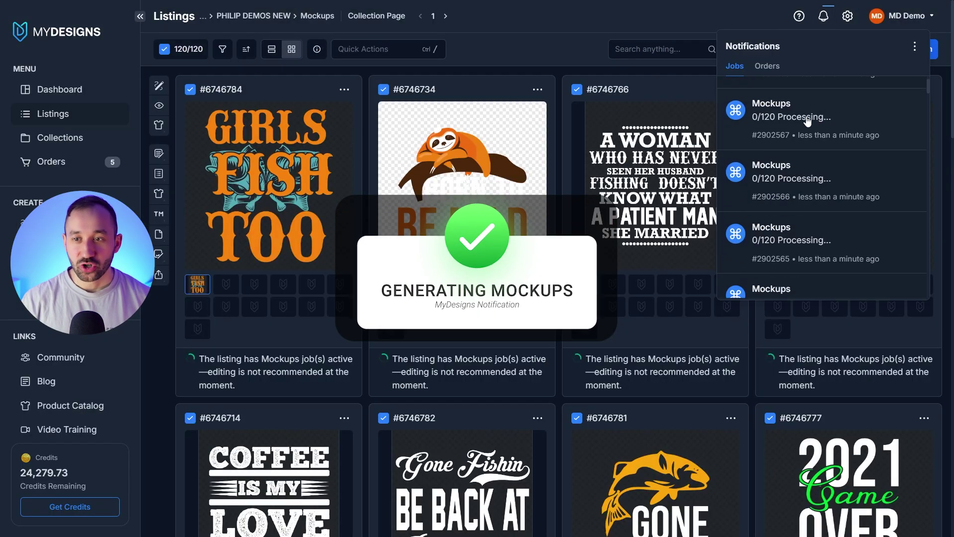
scroll(837, 159, "down", 5)
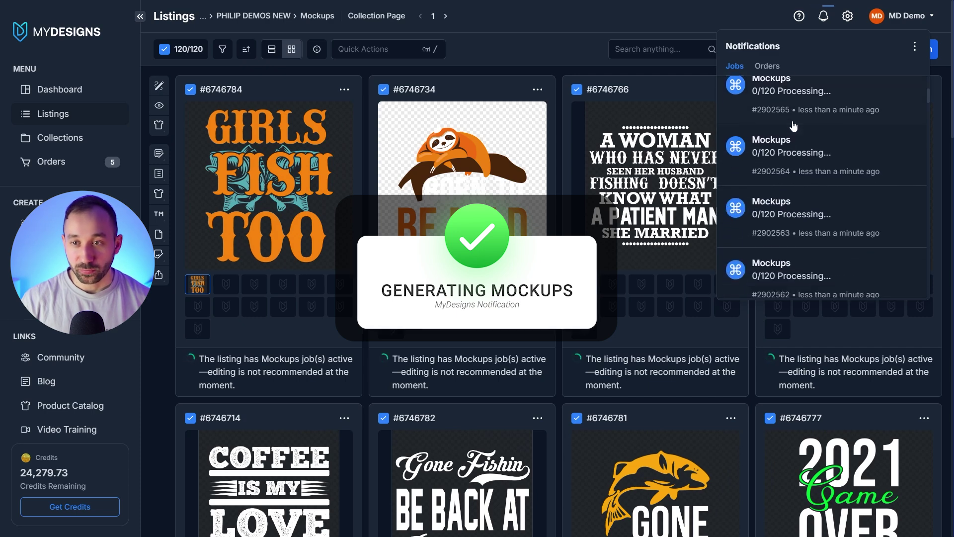
scroll(820, 207, "down", 3)
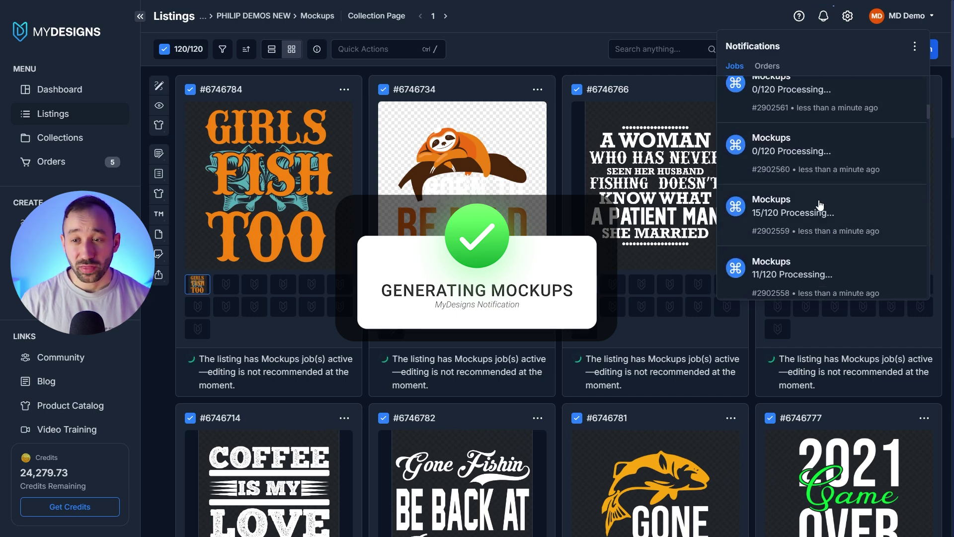
scroll(776, 216, "up", 1)
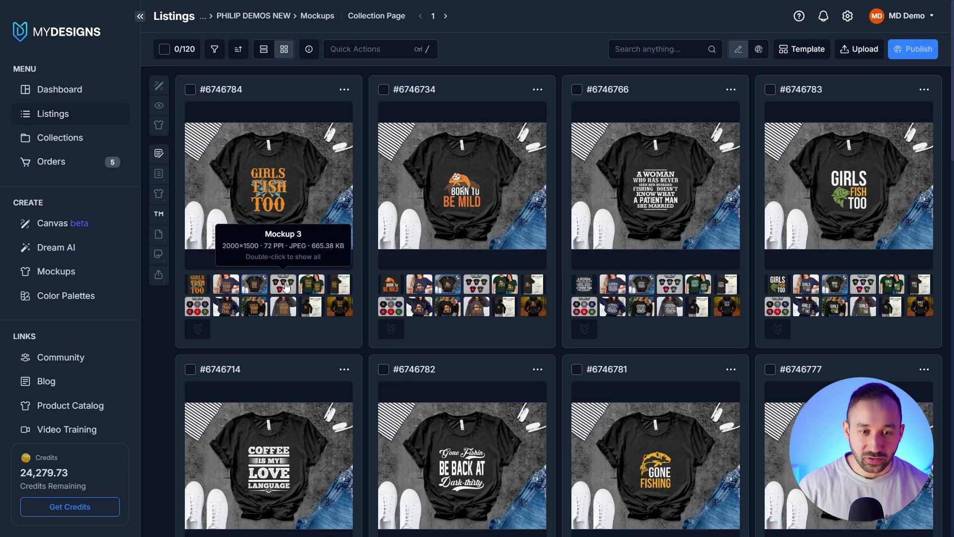
Step: Switch every listing's main image to another mockup, then the hoodie, then back to the woman's t-shirt
double_click(340, 285)
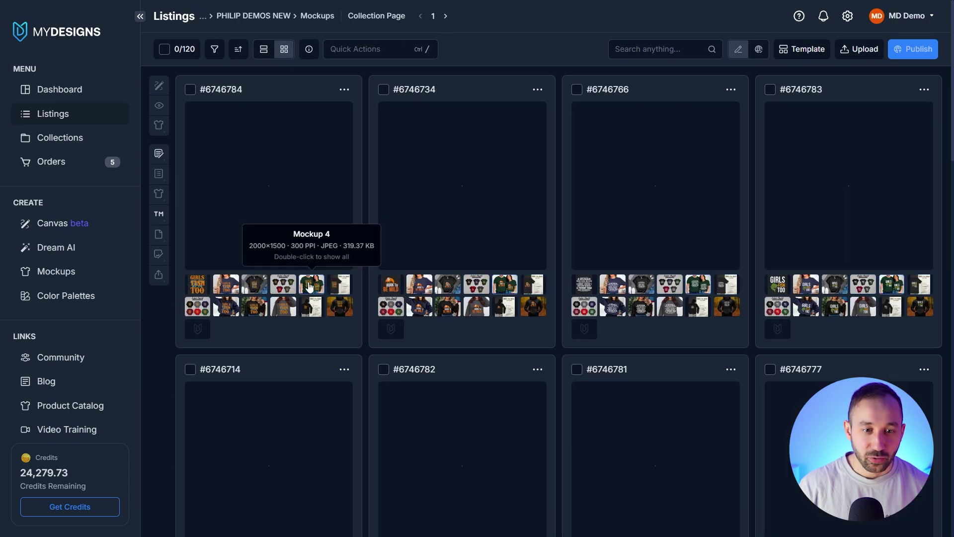
scroll(548, 282, "down", 5)
scroll(545, 278, "down", 1)
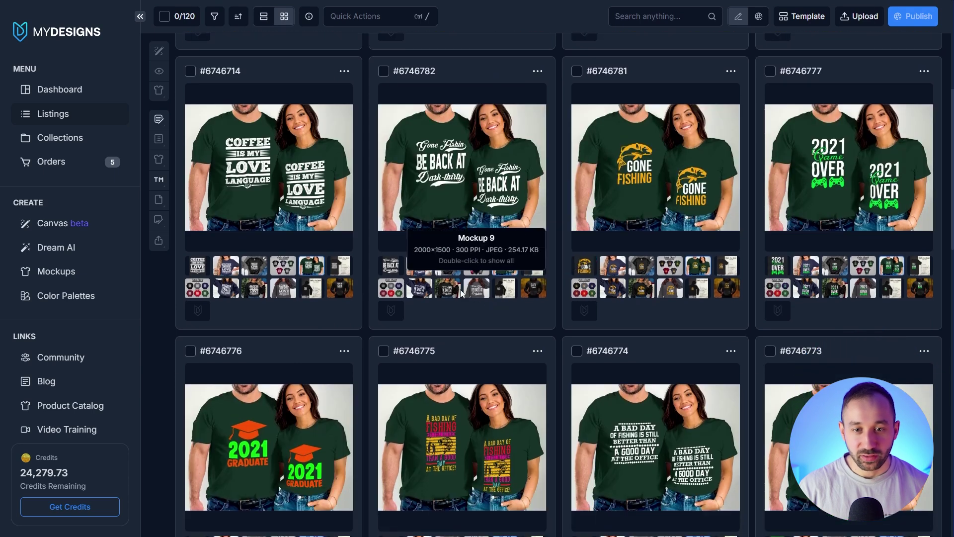
scroll(480, 274, "down", 1)
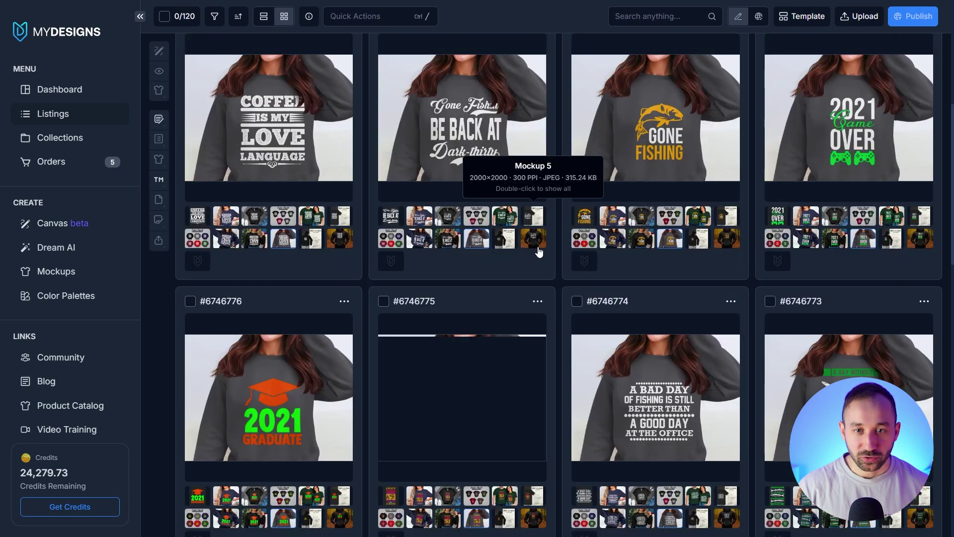
double_click(533, 243)
scroll(569, 271, "down", 6)
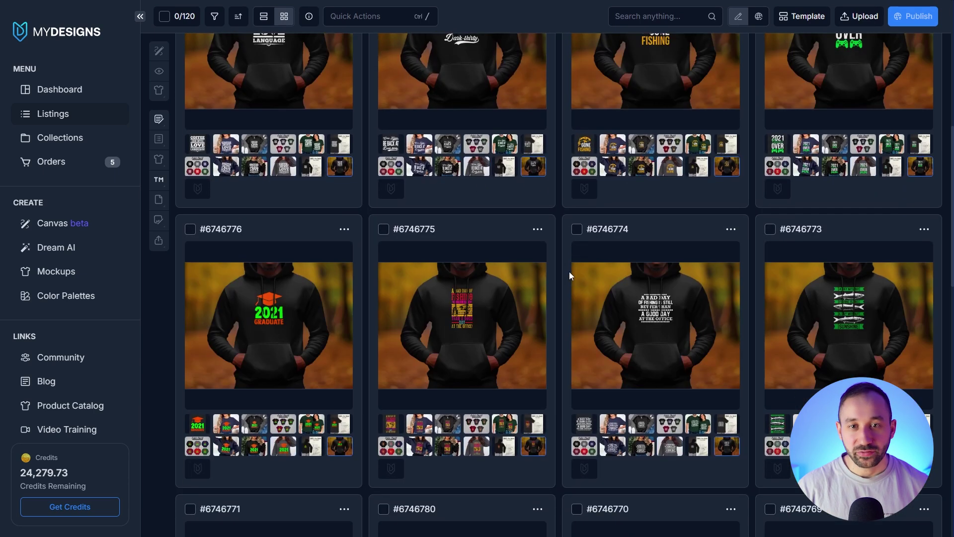
scroll(562, 283, "down", 7)
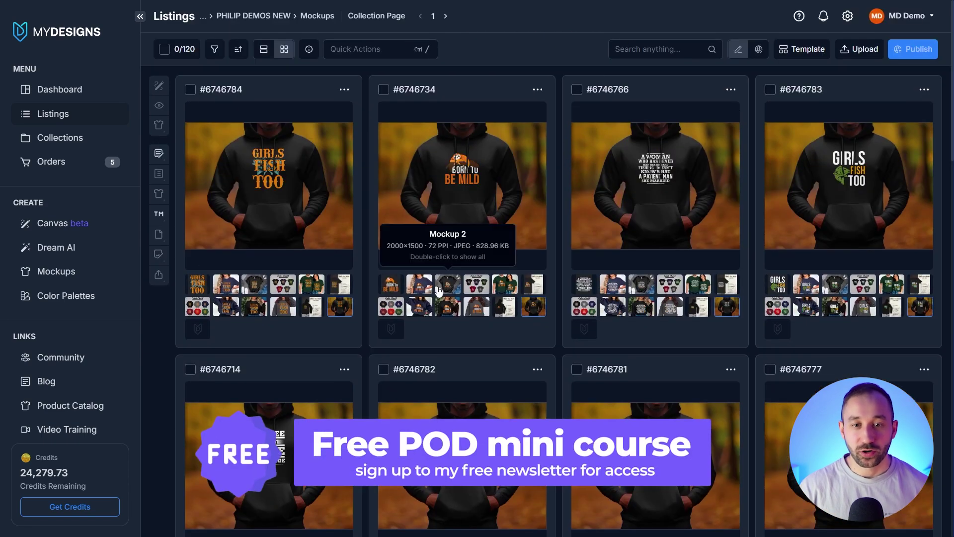
double_click(433, 292)
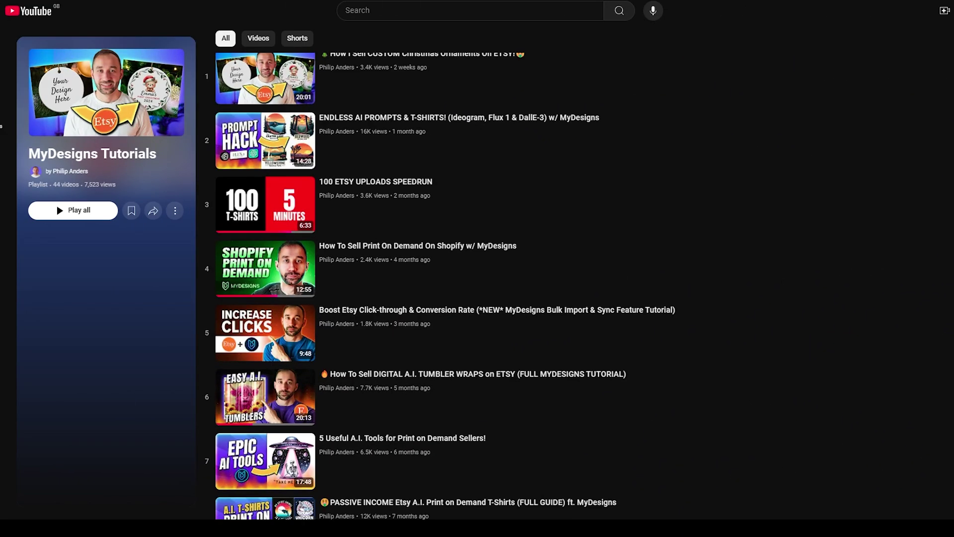
Step: Scroll through the MyDesigns Tutorials playlist on YouTube
scroll(307, 517, "down", 1)
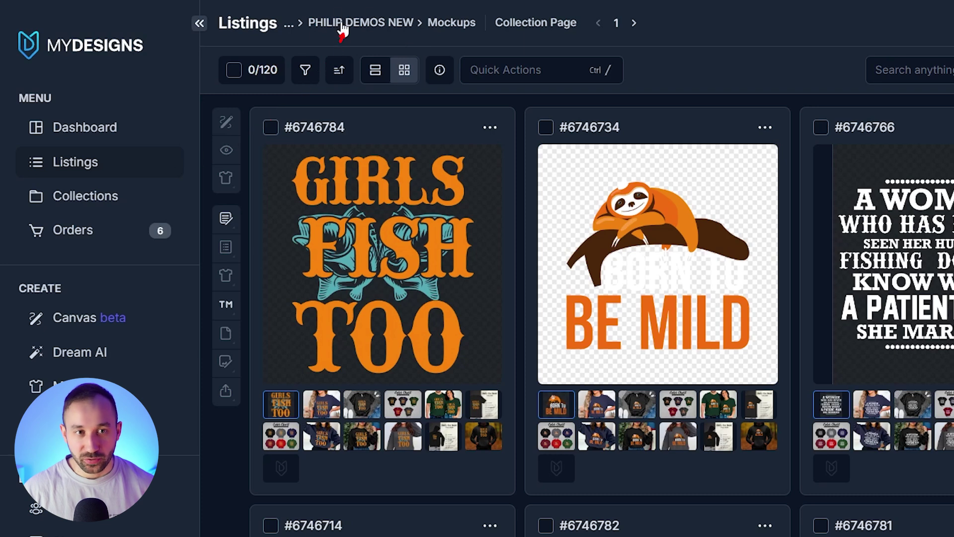
Step: Create a folder named Christmas in the Mockups collection and open its listings page
left_click(341, 22)
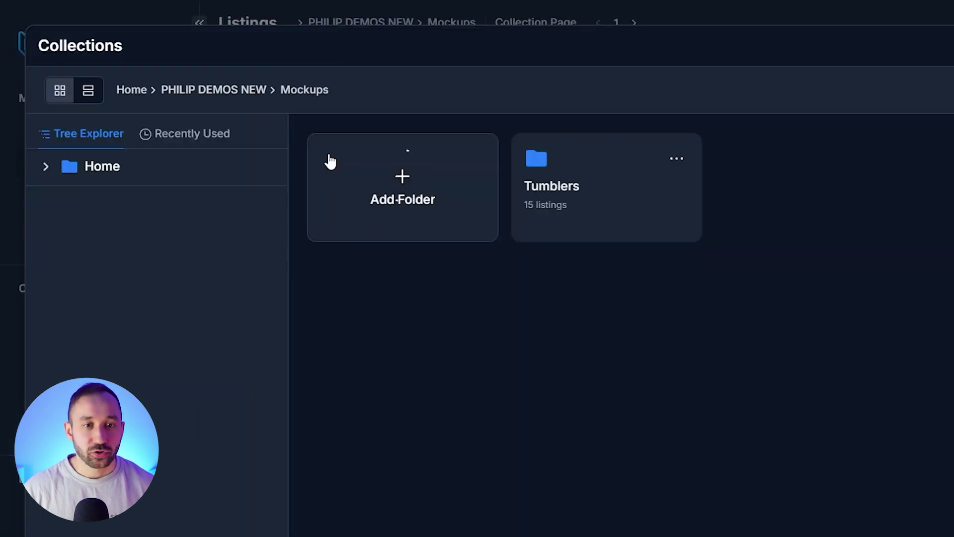
left_click(427, 185)
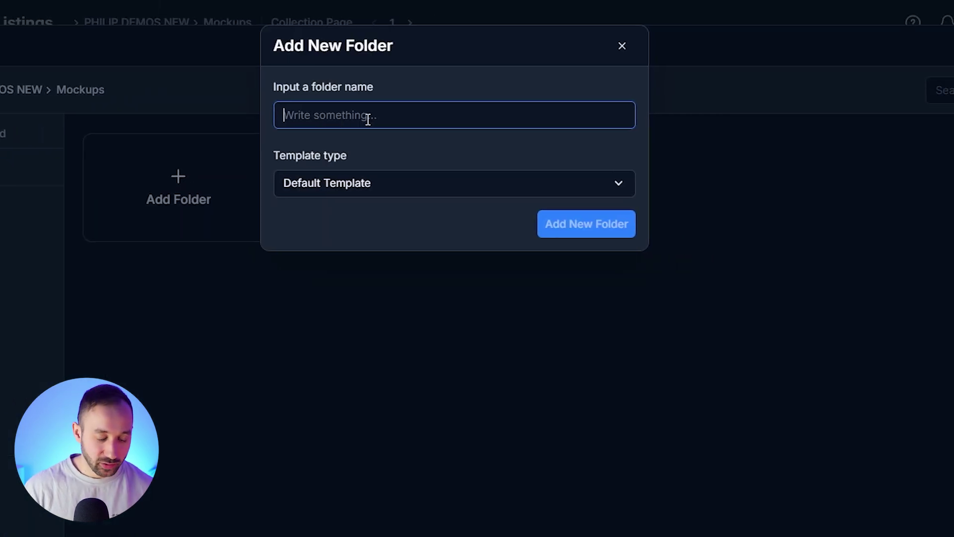
type("Christmas")
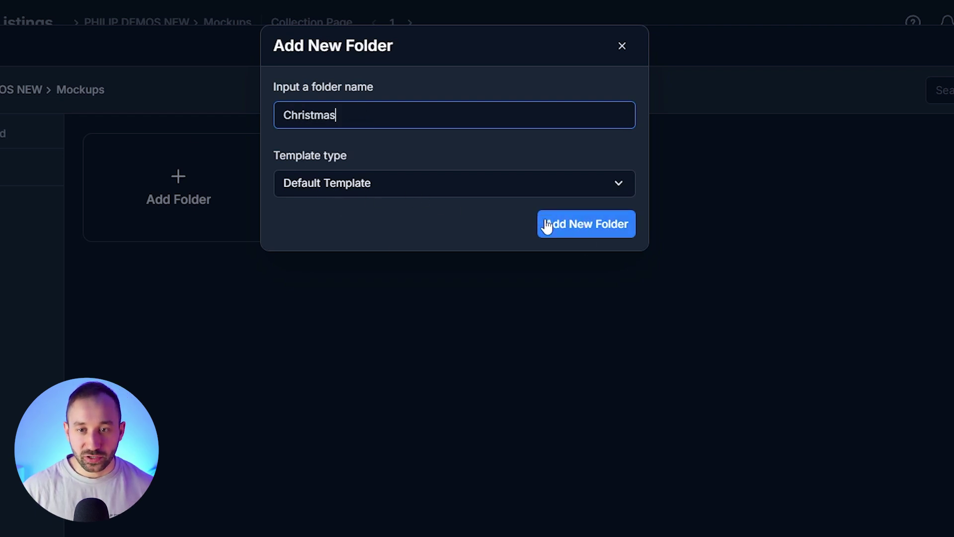
left_click(609, 233)
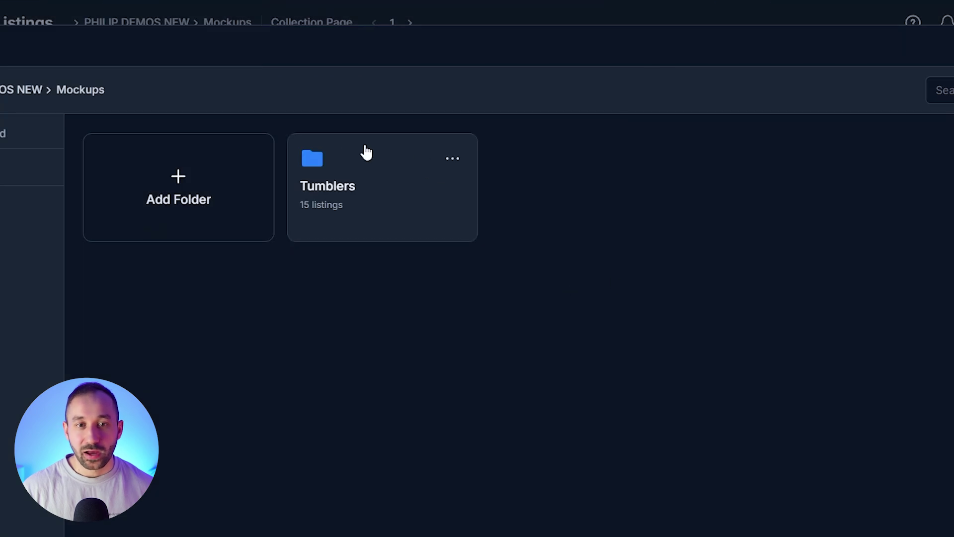
left_click(364, 162)
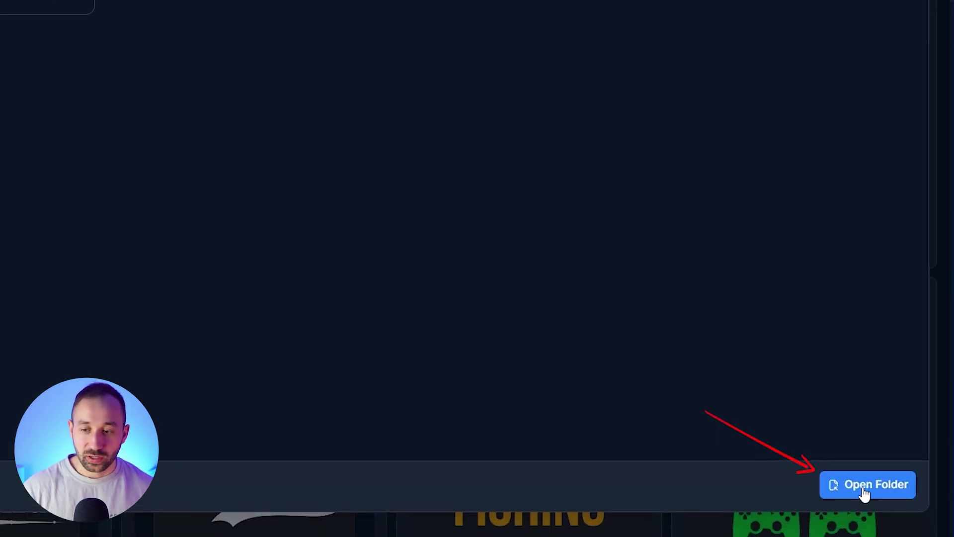
left_click(864, 492)
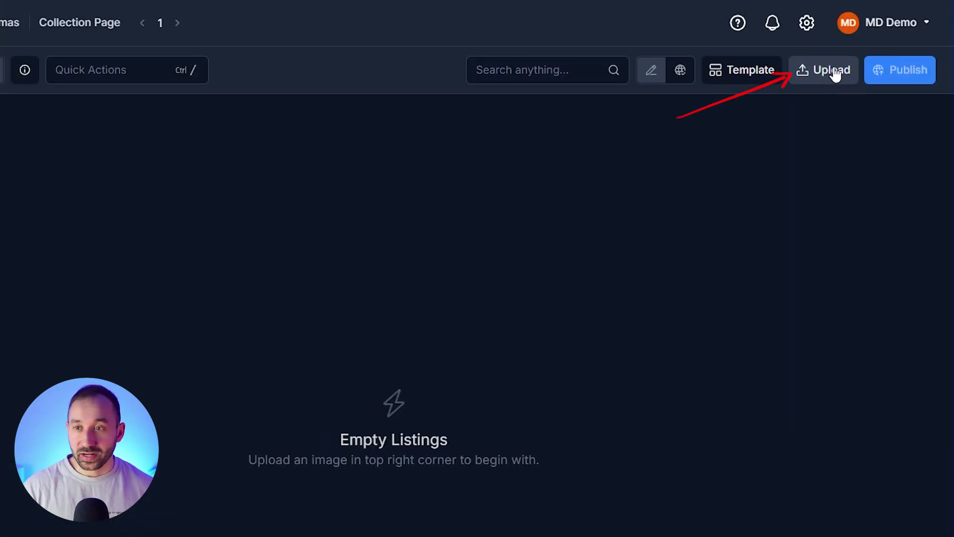
Step: Upload the 20 Christmas PNG designs into the Christmas folder
left_click(829, 75)
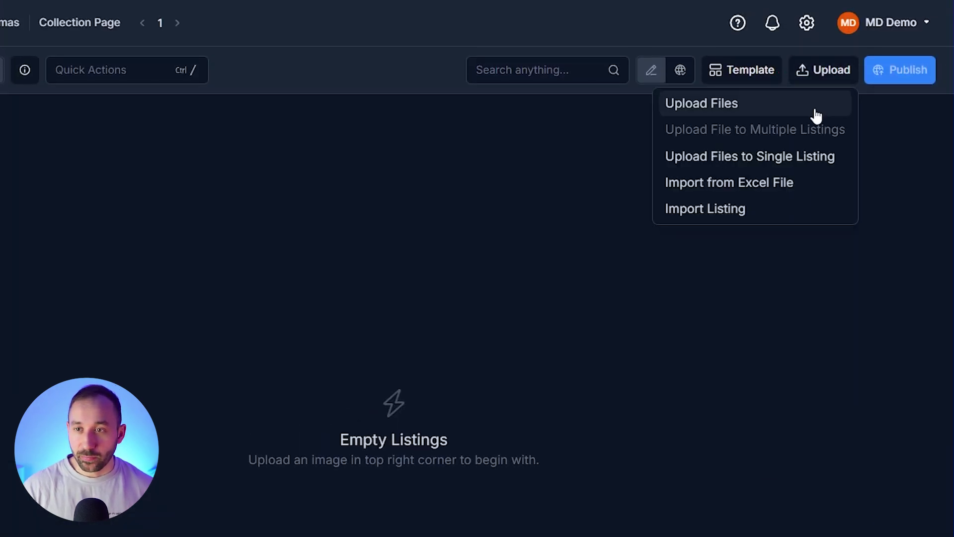
left_click(736, 106)
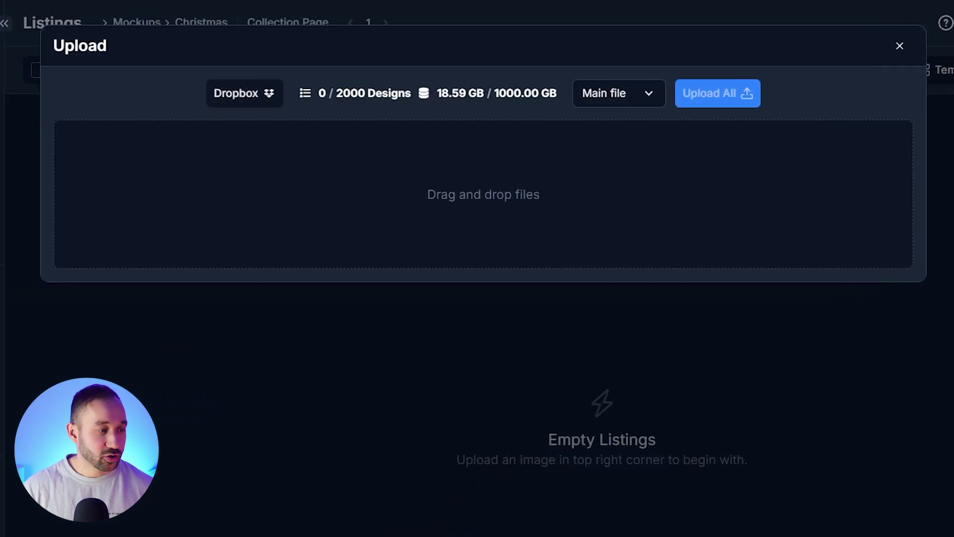
left_click_drag(870, 105, 477, 236)
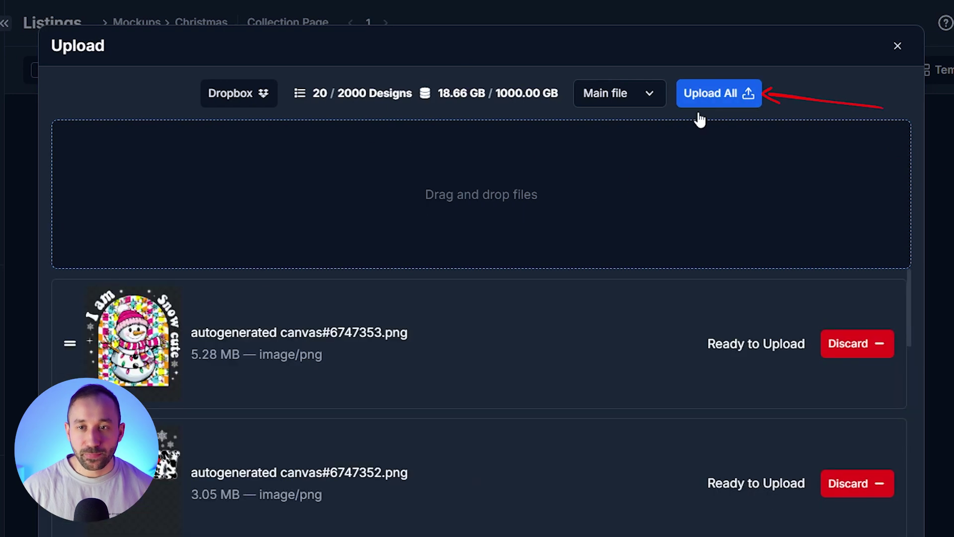
left_click(718, 92)
left_click(527, 168)
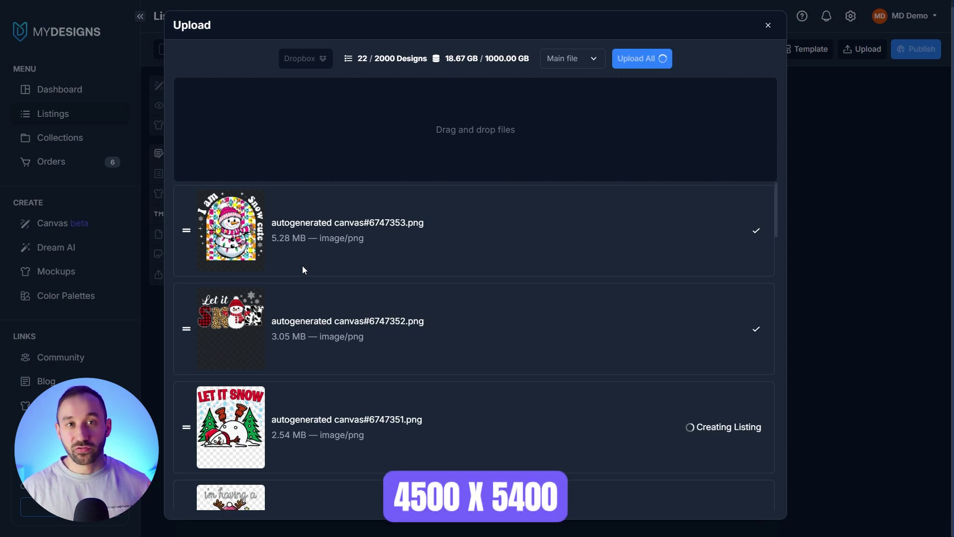
scroll(303, 266, "down", 2)
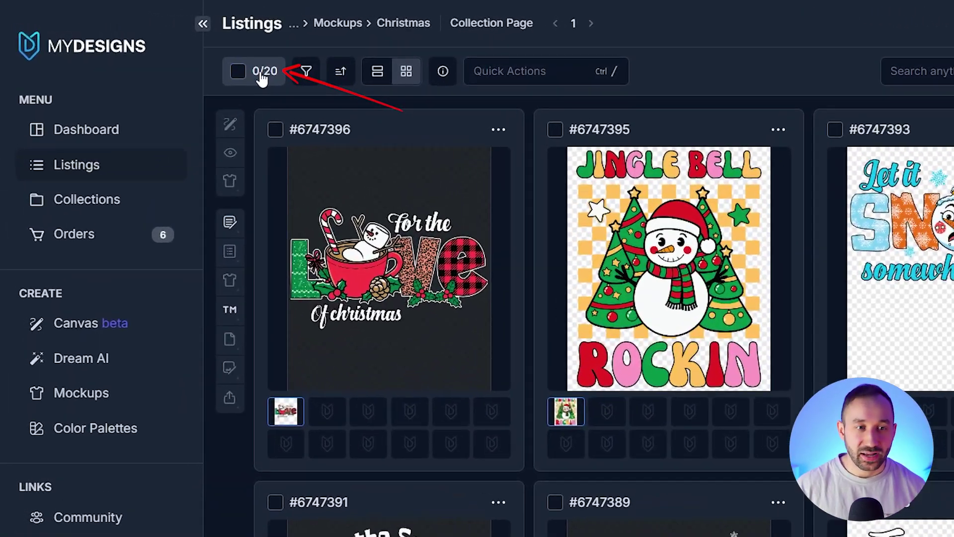
Step: Select all 20 Christmas listings and open the image mockup editor for them
left_click(261, 75)
left_click(263, 178)
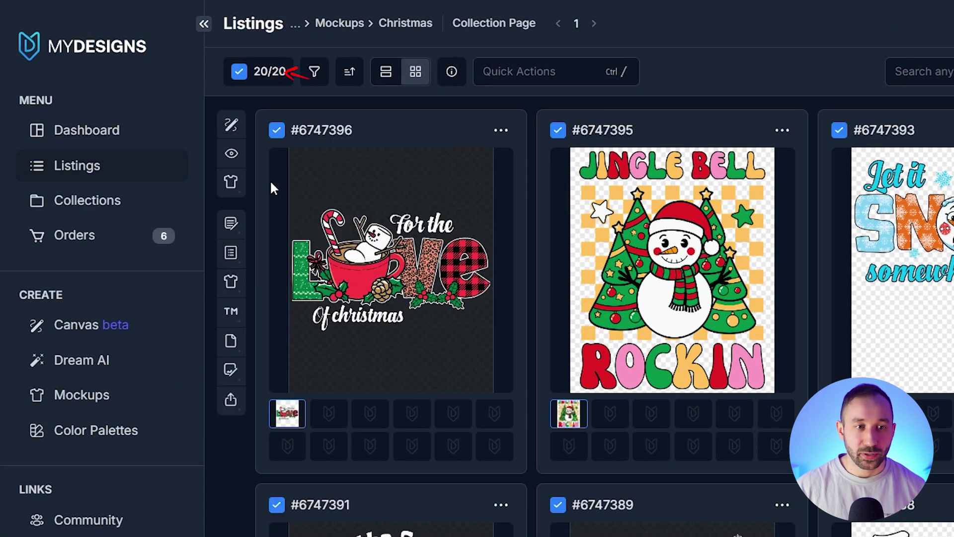
left_click(233, 186)
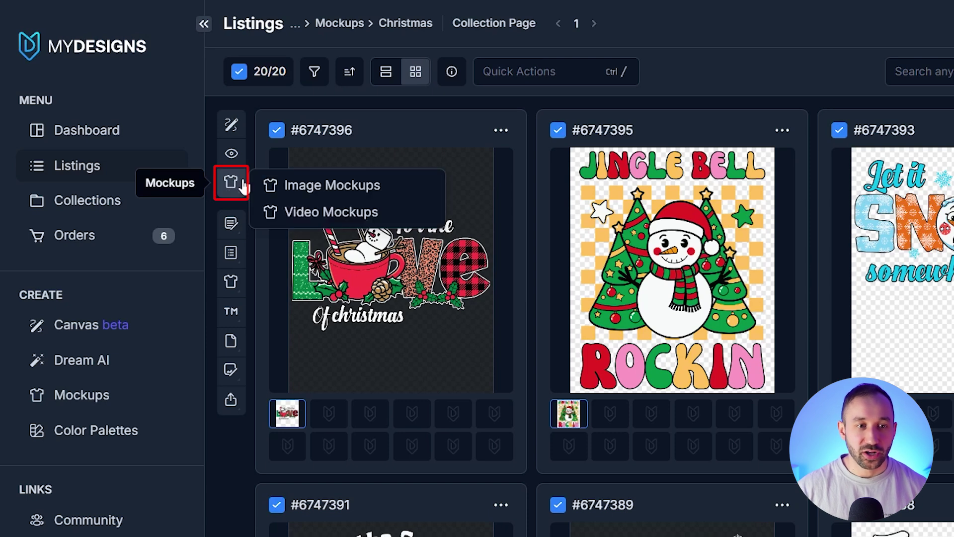
left_click(309, 186)
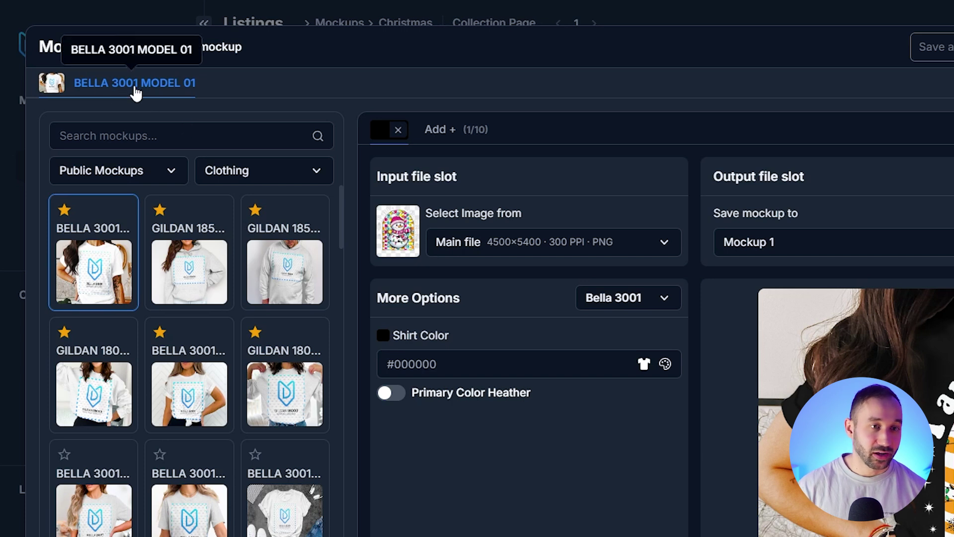
Step: Search mockups for 3001, pick Bella 3001 Flatlay 03, and enable multi-mockup mode
left_click(181, 138)
type("3001")
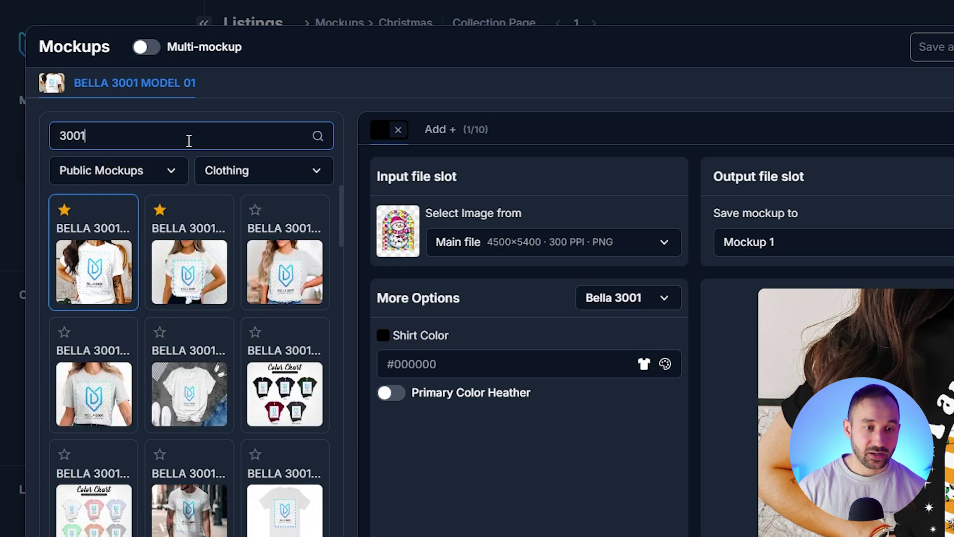
left_click(189, 390)
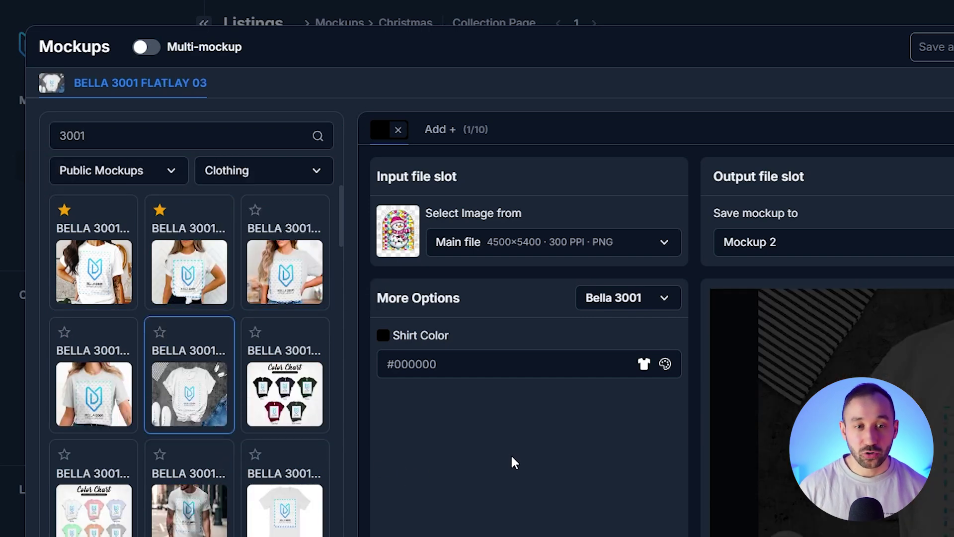
left_click(146, 49)
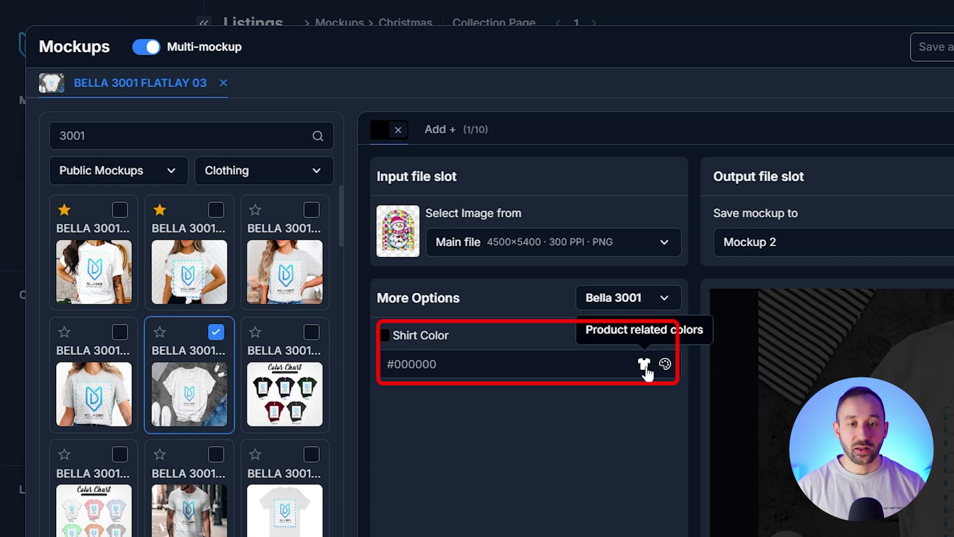
Step: Set the flatlay shirt colour to SwiftPOD / Navy (#0b142c), preview it, and add the Dark Color Chart mockup
left_click(645, 367)
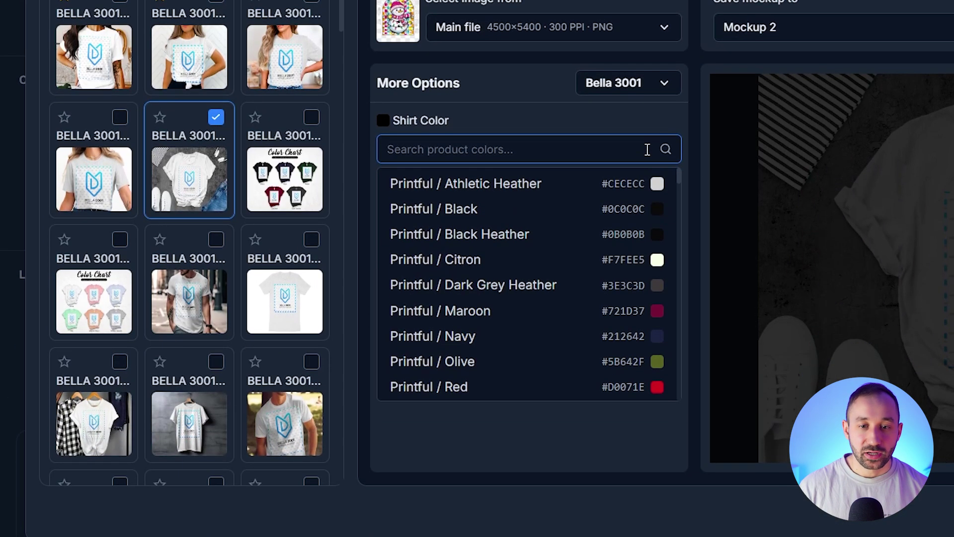
scroll(572, 300, "down", 3)
scroll(572, 237, "down", 15)
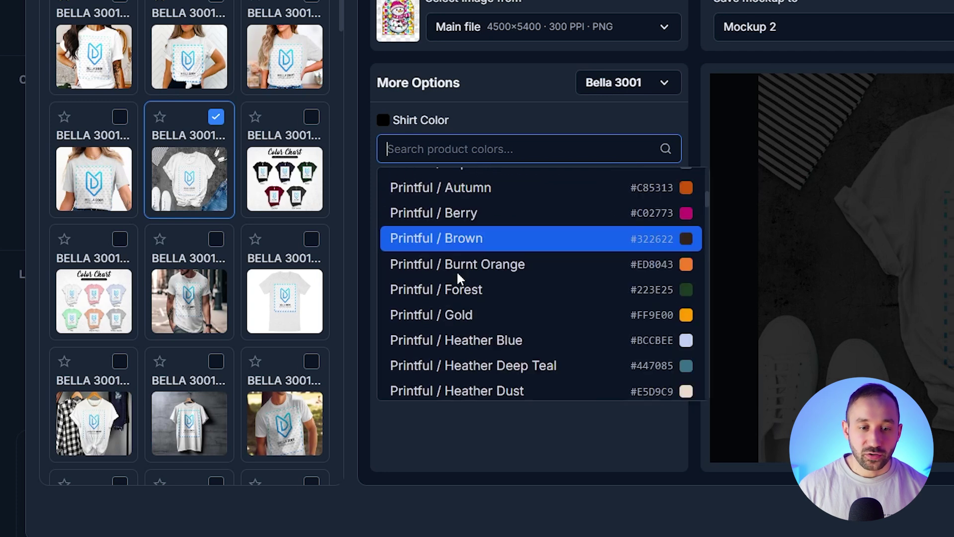
scroll(542, 271, "down", 8)
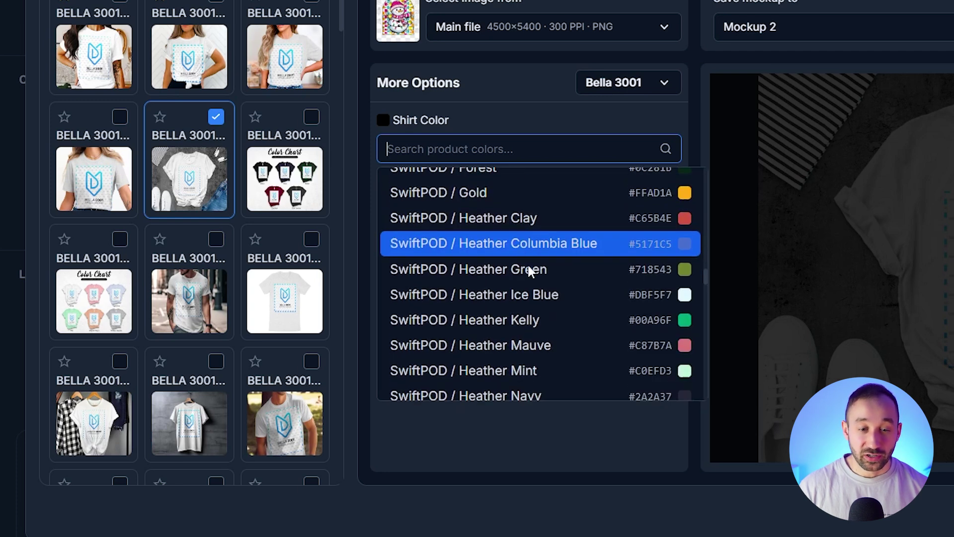
scroll(556, 281, "down", 10)
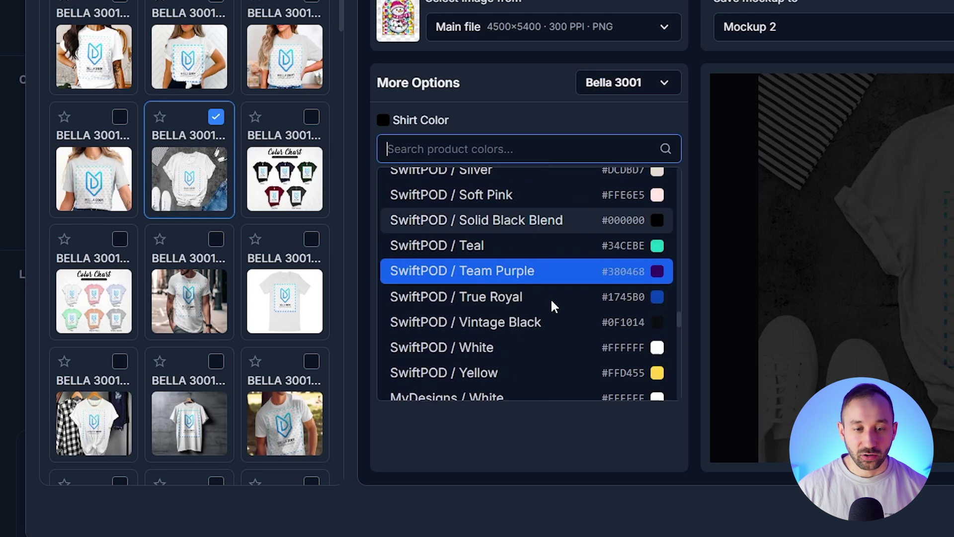
scroll(557, 293, "down", 5)
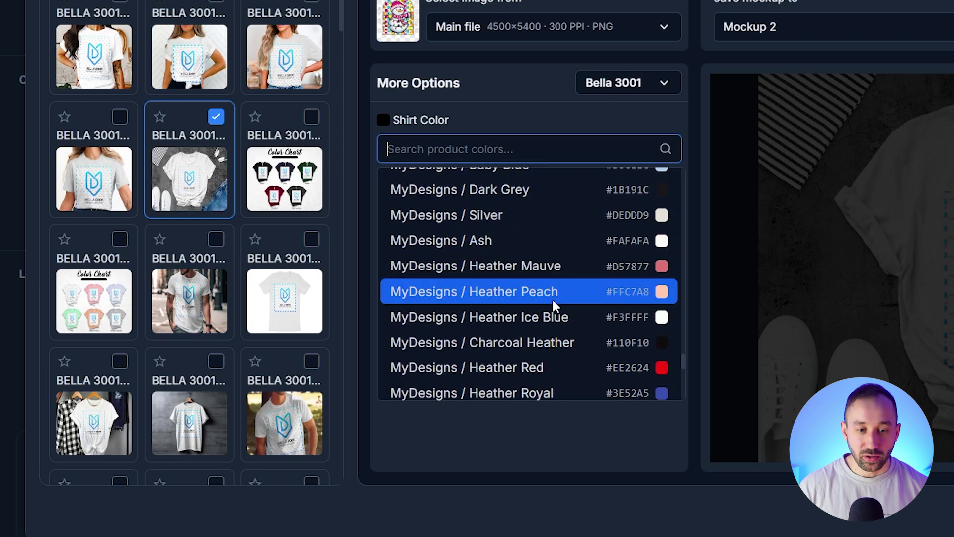
left_click(456, 129)
left_click(460, 146)
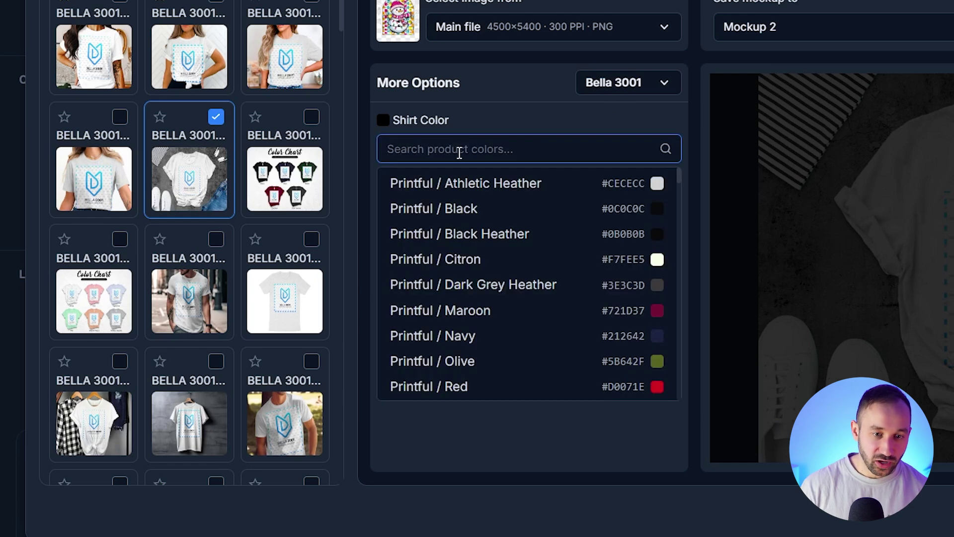
type("navy")
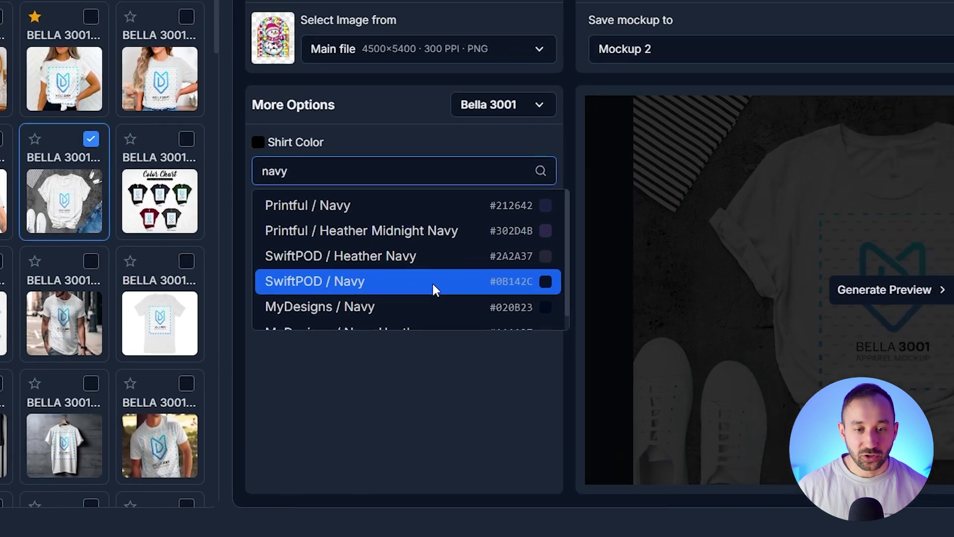
left_click(537, 266)
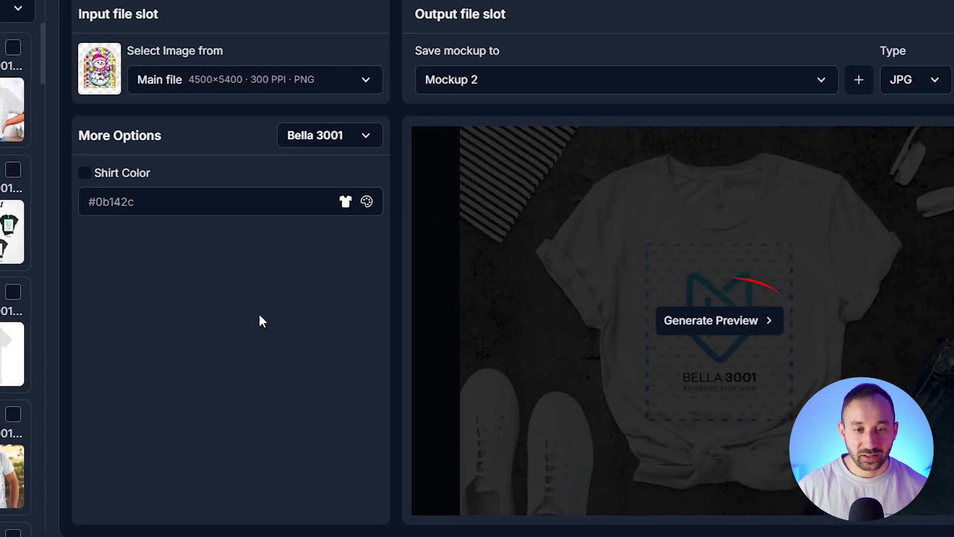
left_click(666, 333)
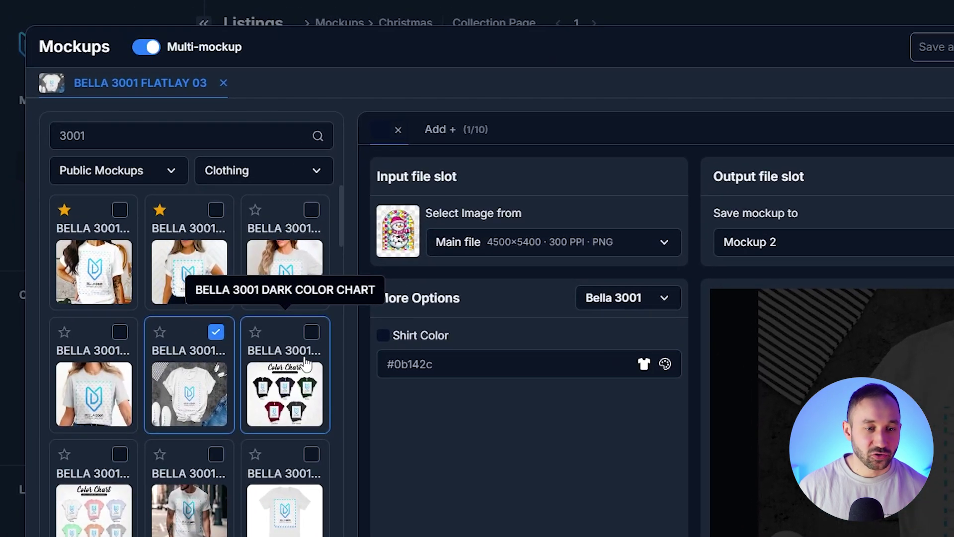
left_click(312, 332)
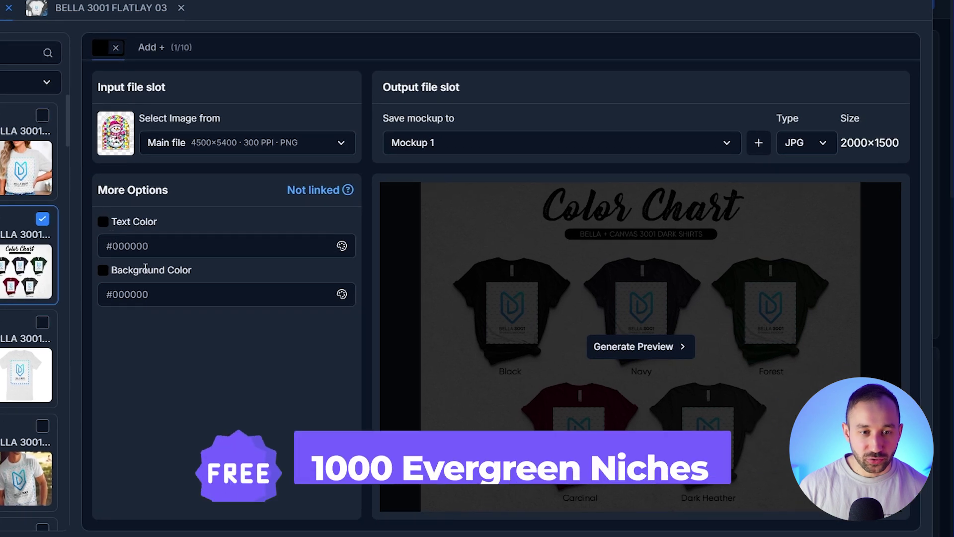
Step: Set the Dark Color Chart background colour to white #ffffff and generate its preview
left_click(272, 296)
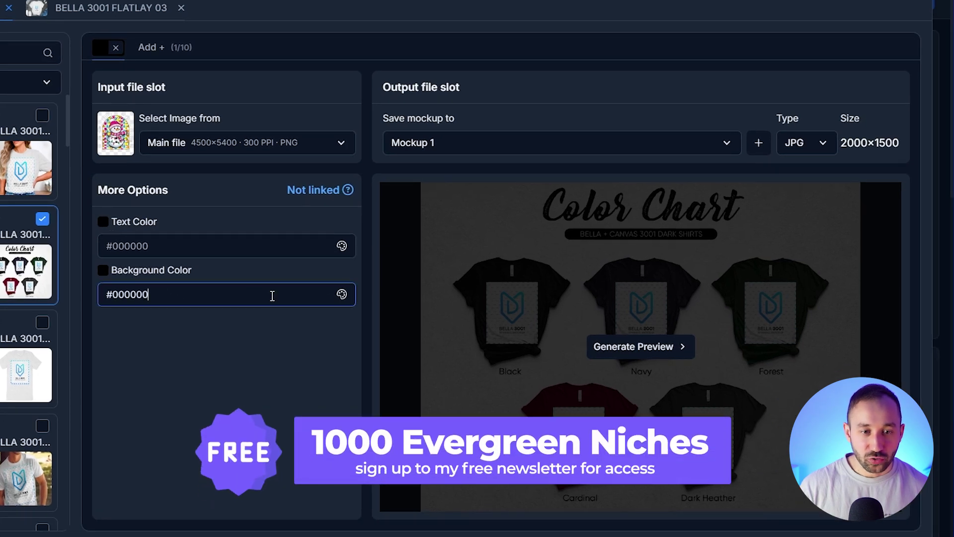
type("ffffff")
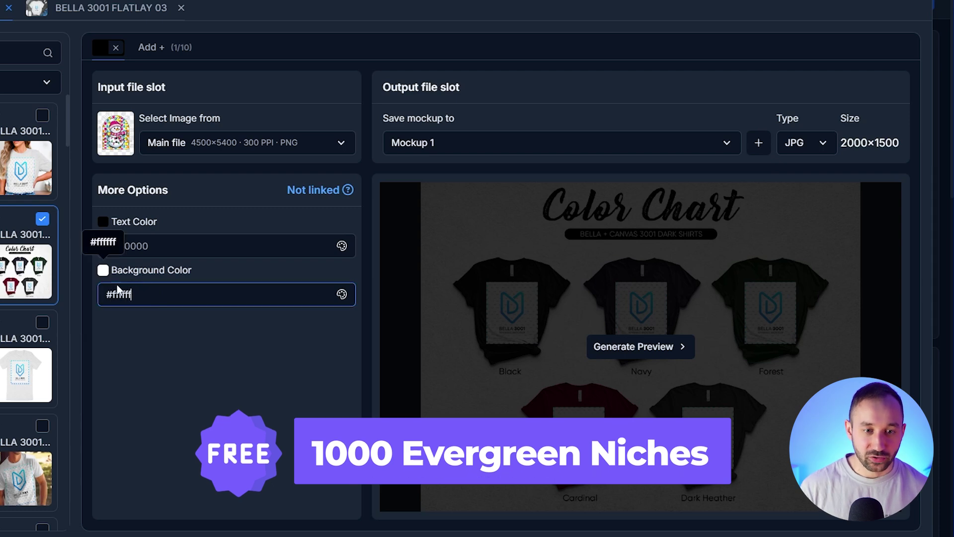
left_click(154, 342)
left_click(654, 350)
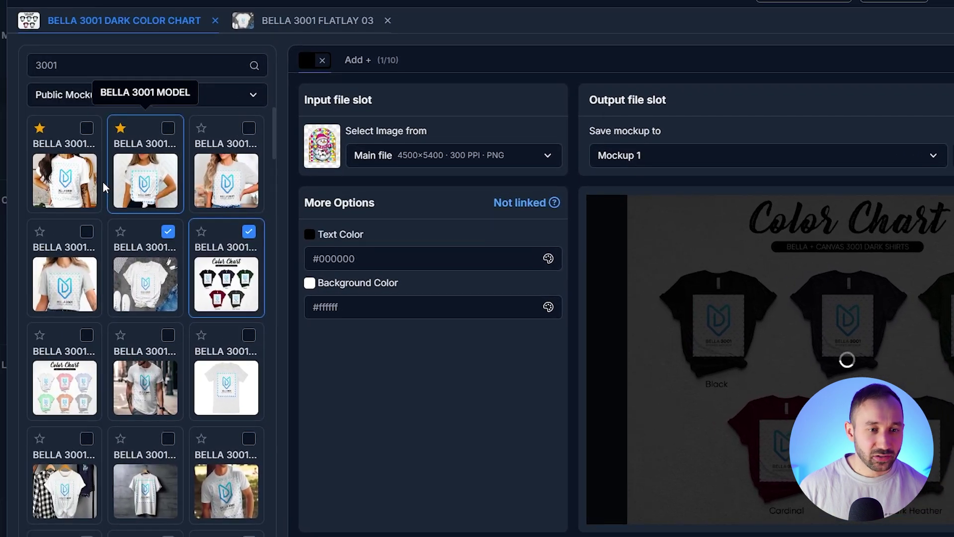
Step: Add the Bella 3001 Front Flatlay Lifestyle 3 mockup to the set
scroll(25, 317, "down", 5)
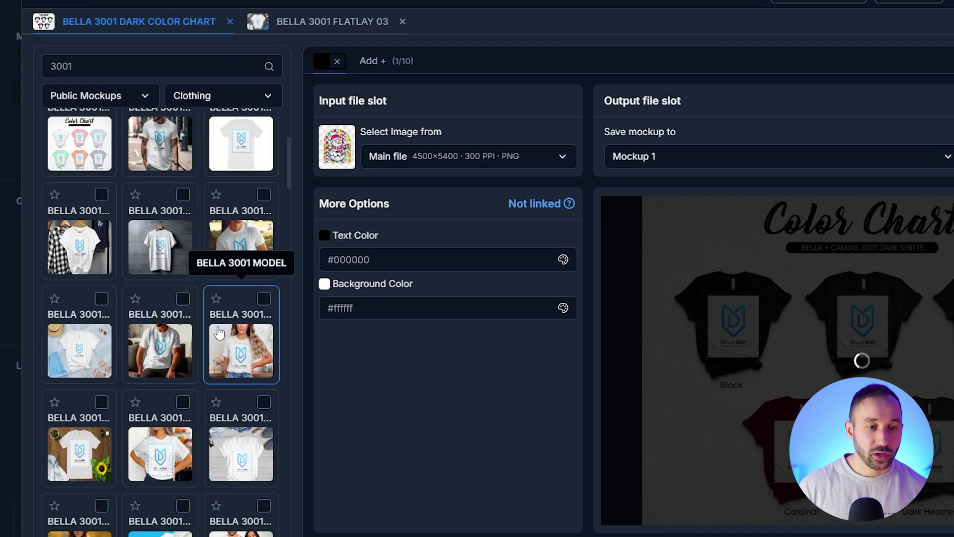
scroll(218, 338, "down", 5)
scroll(217, 338, "down", 6)
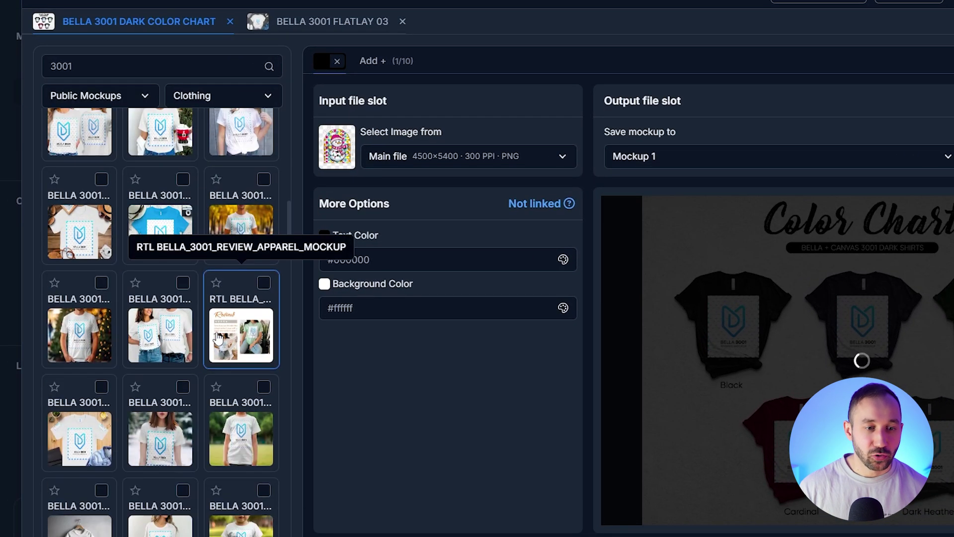
left_click(101, 162)
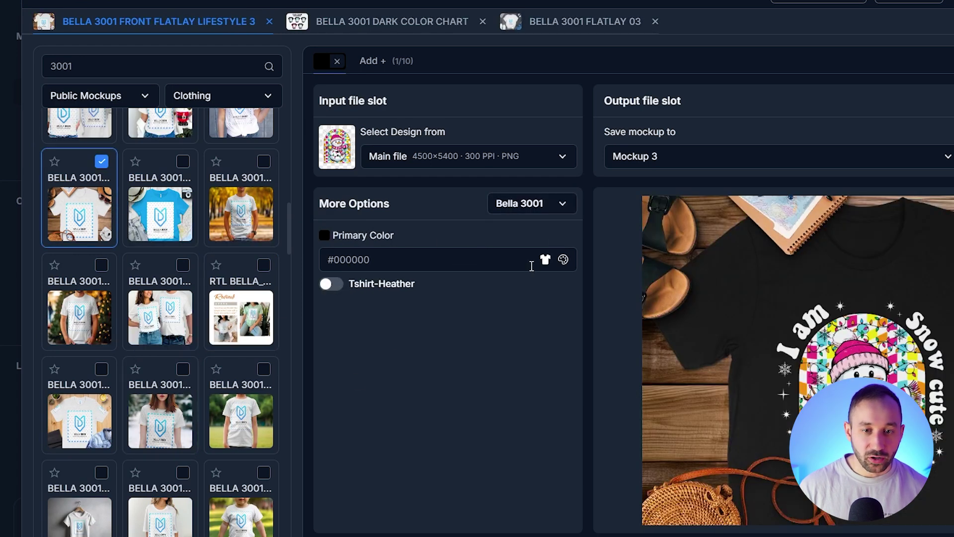
Step: Further down the list, add the four-design T-shirt Variations mockup
scroll(125, 300, "down", 3)
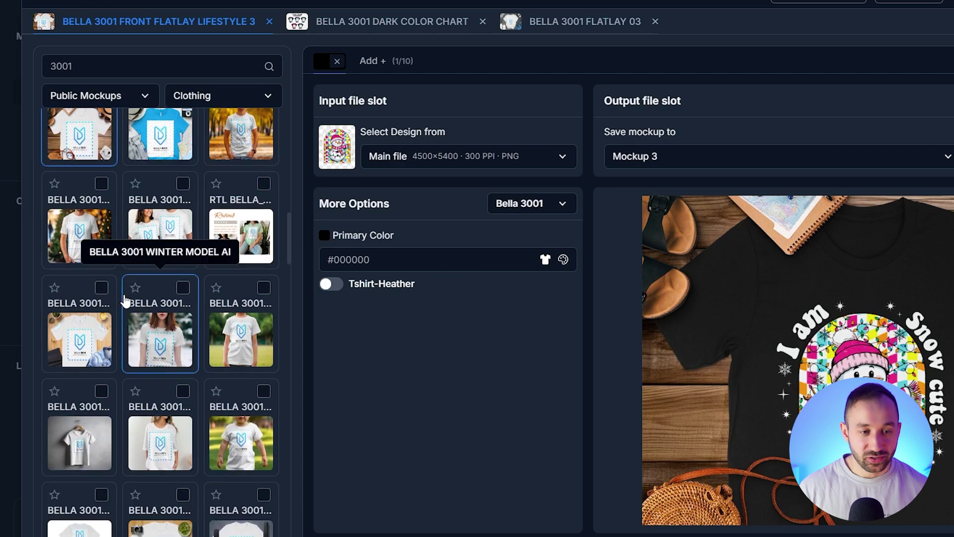
scroll(135, 309, "down", 10)
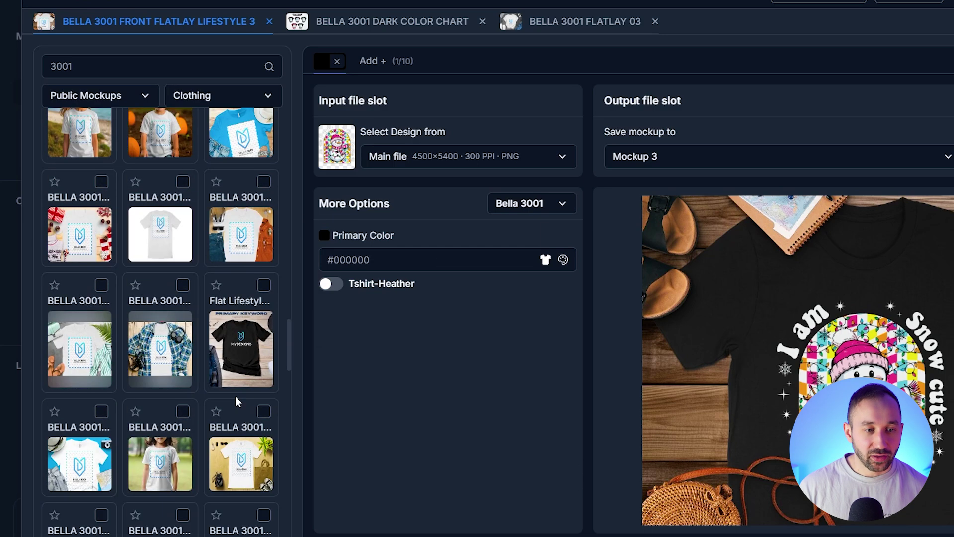
scroll(235, 403, "down", 5)
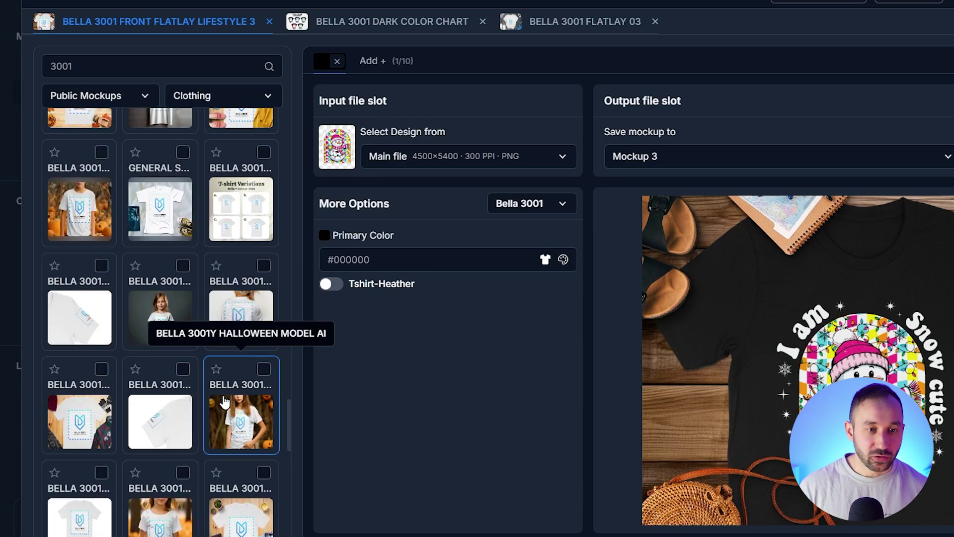
left_click(250, 223)
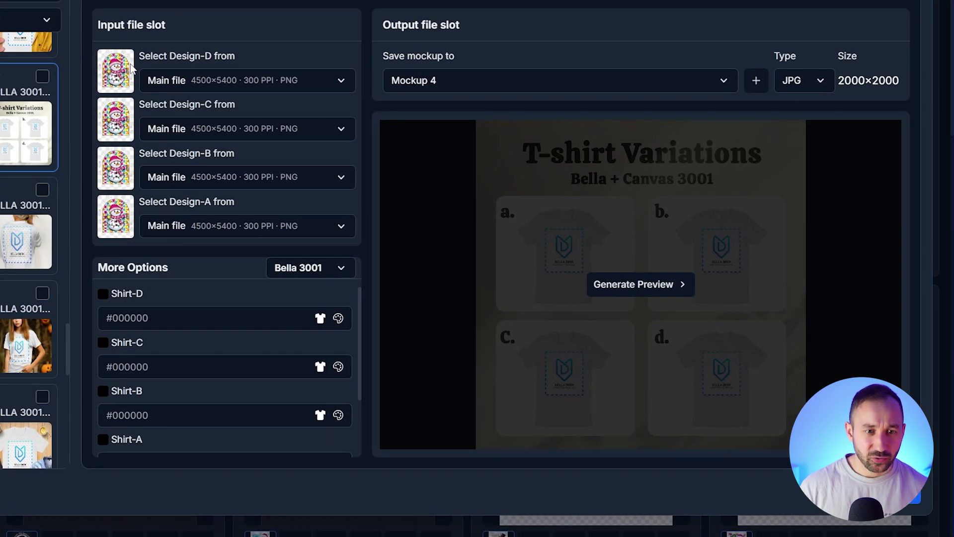
Step: Generate a preview of the snowman design on the T-shirt Variations mockup
scroll(221, 294, "down", 2)
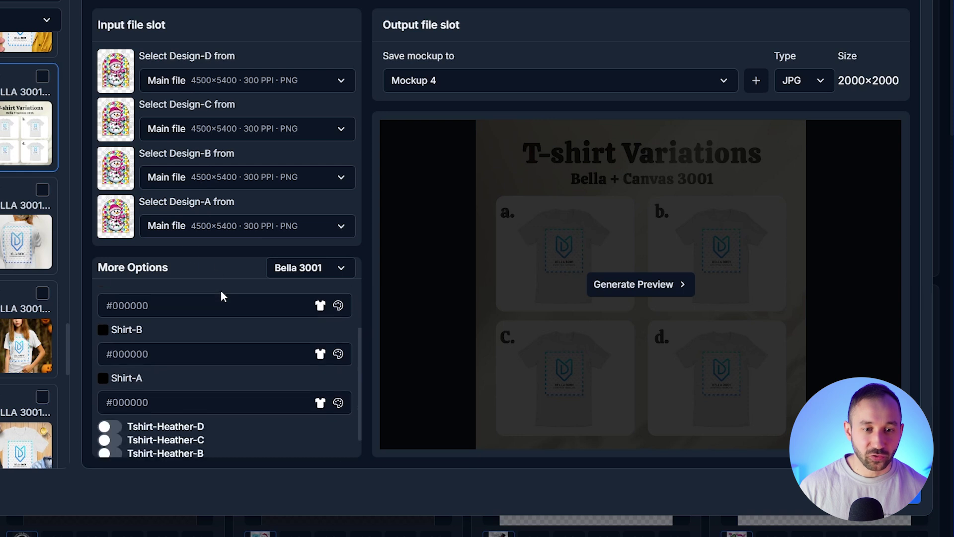
scroll(192, 323, "up", 2)
scroll(164, 358, "down", 2)
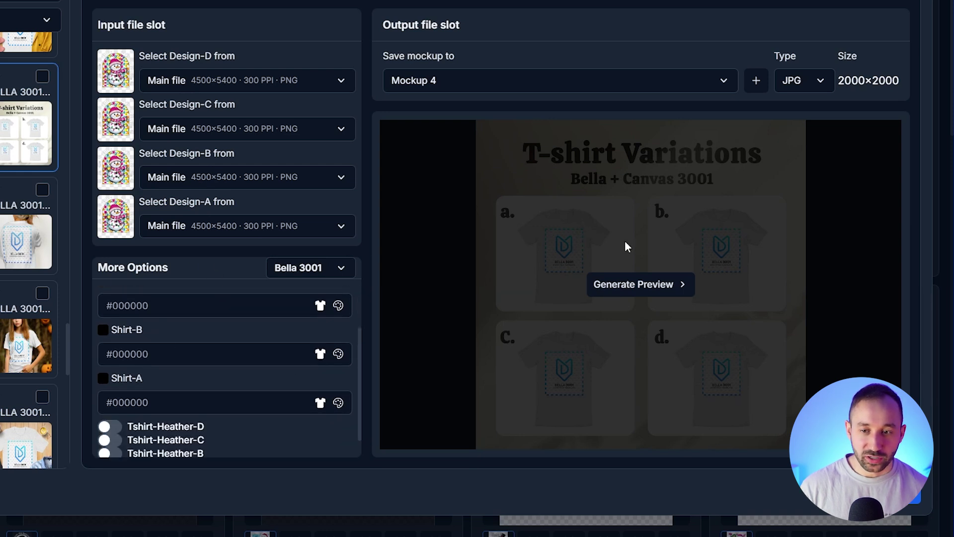
left_click(611, 284)
scroll(230, 333, "up", 3)
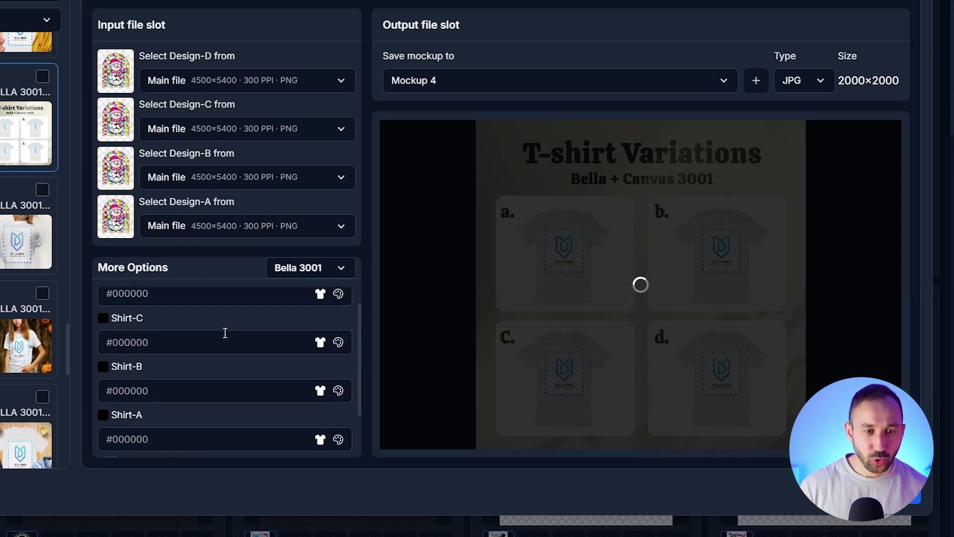
scroll(207, 322, "down", 2)
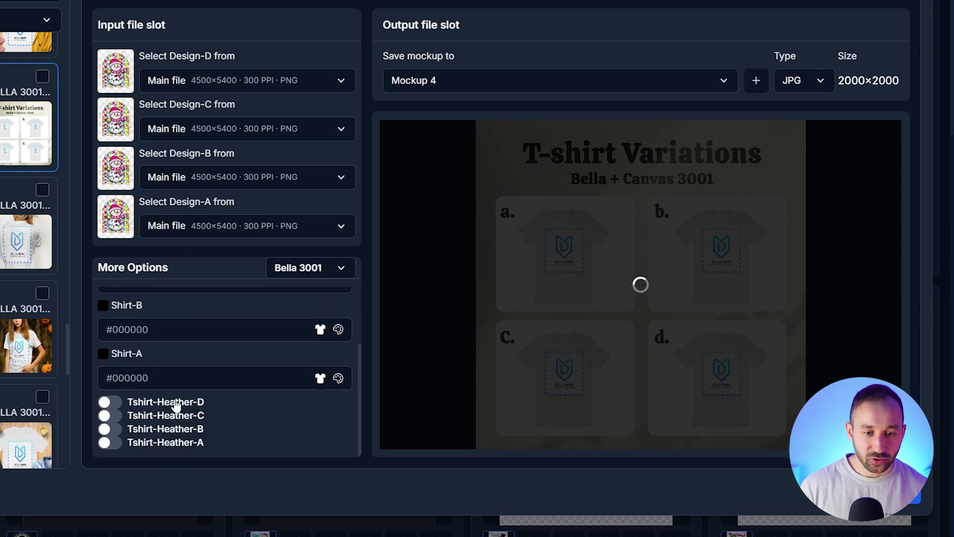
scroll(171, 393, "up", 2)
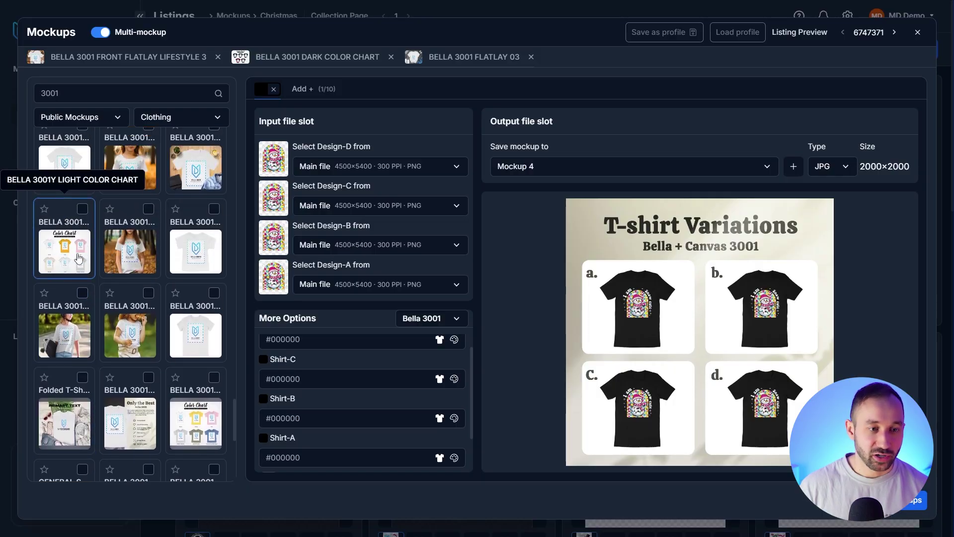
scroll(78, 257, "down", 3)
Step: Review the Bella 3001 Benefits Lifestyle mockup, leave Description-Text at None, and return to the grid top
left_click(121, 290)
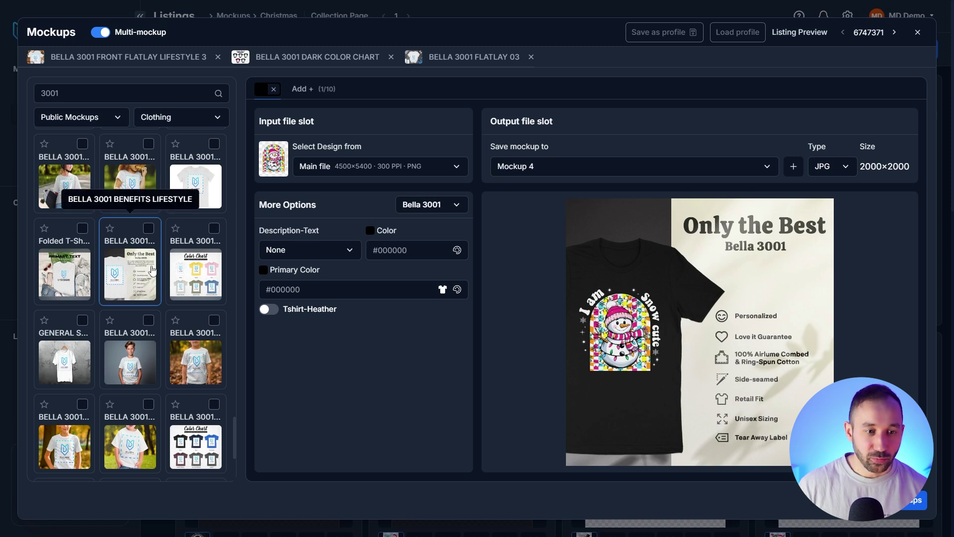
left_click(289, 250)
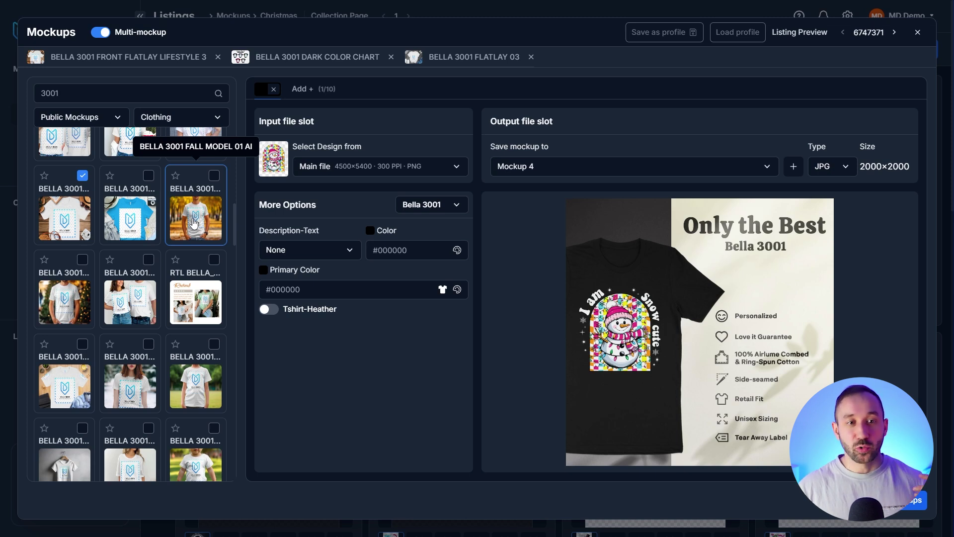
scroll(194, 226, "up", 4)
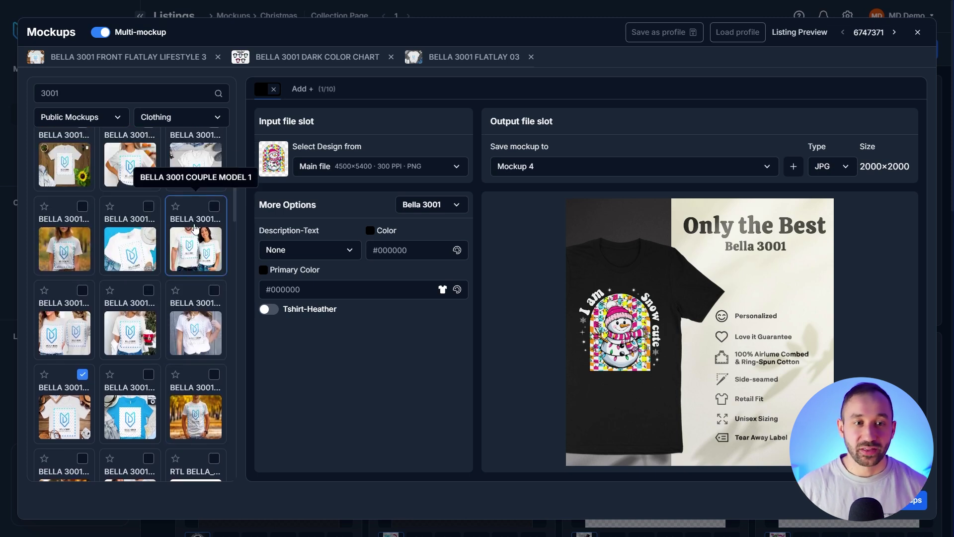
scroll(195, 229, "up", 6)
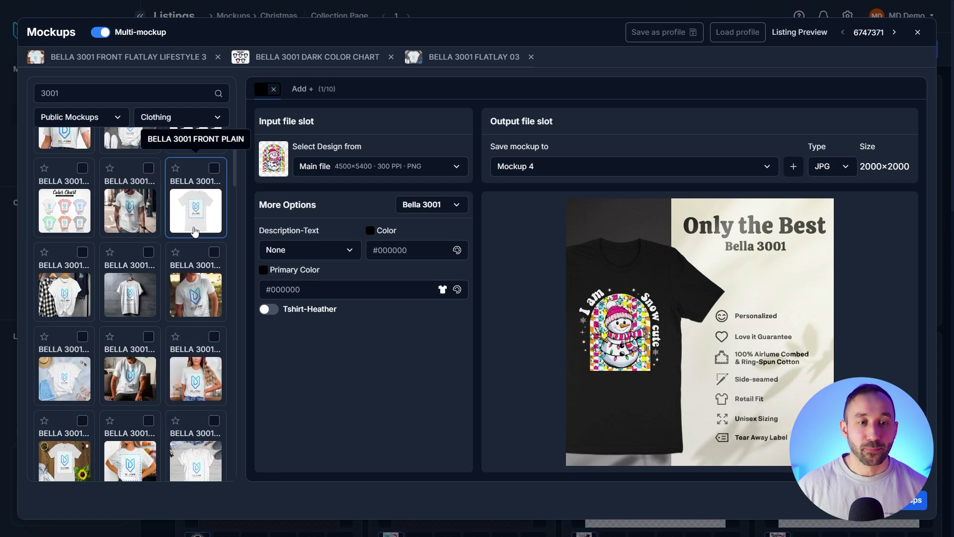
scroll(194, 229, "up", 3)
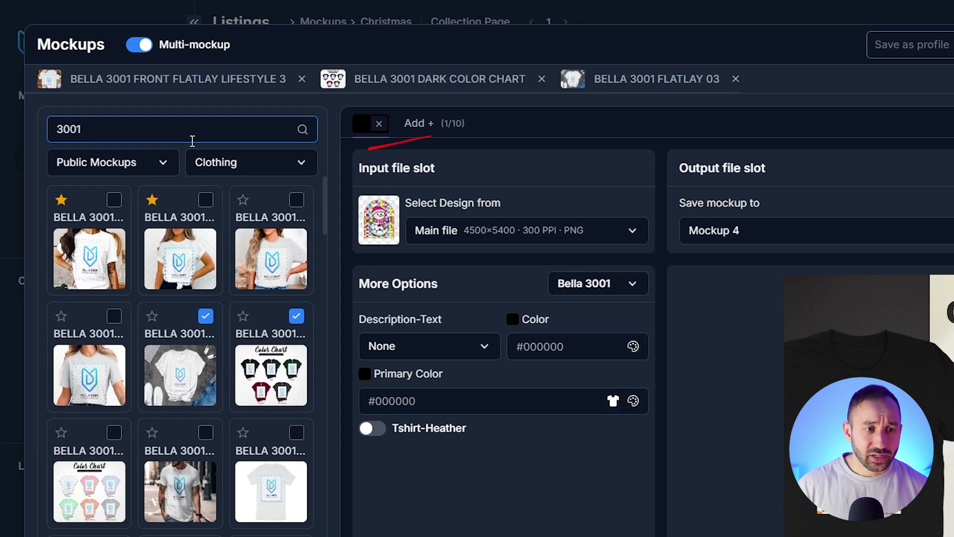
Step: Clear the 3001 search, try the Size Chart category, then return to Clothing for a new search
double_click(192, 141)
key("BackSpace")
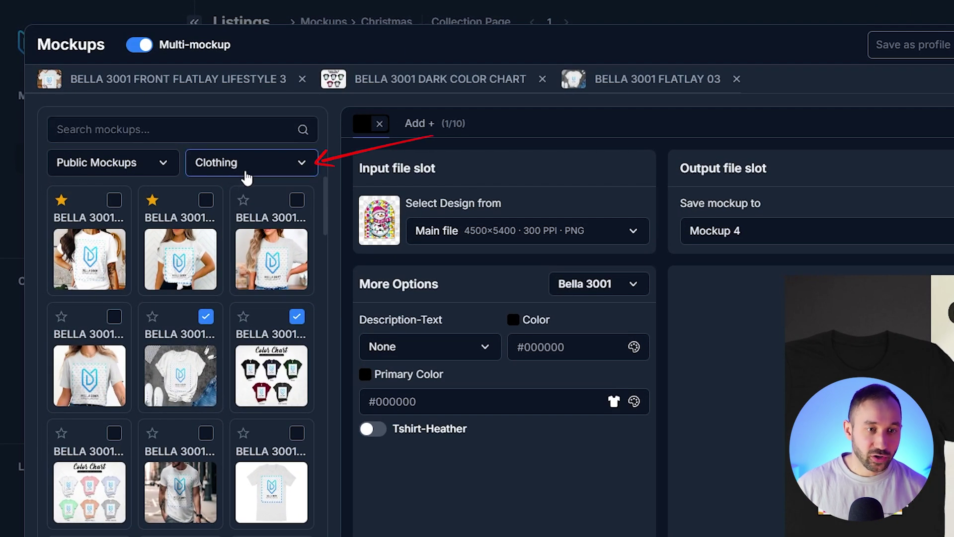
left_click(244, 175)
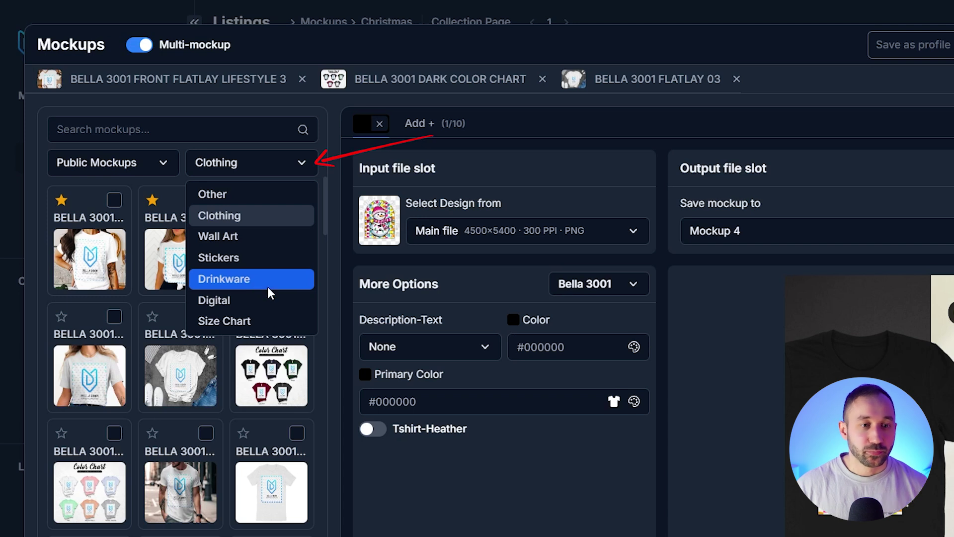
left_click(233, 318)
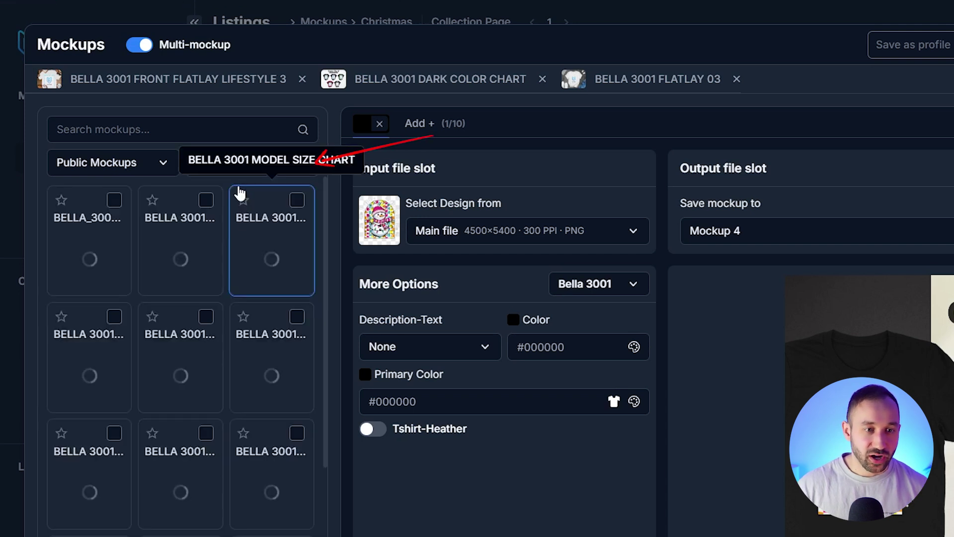
left_click(246, 174)
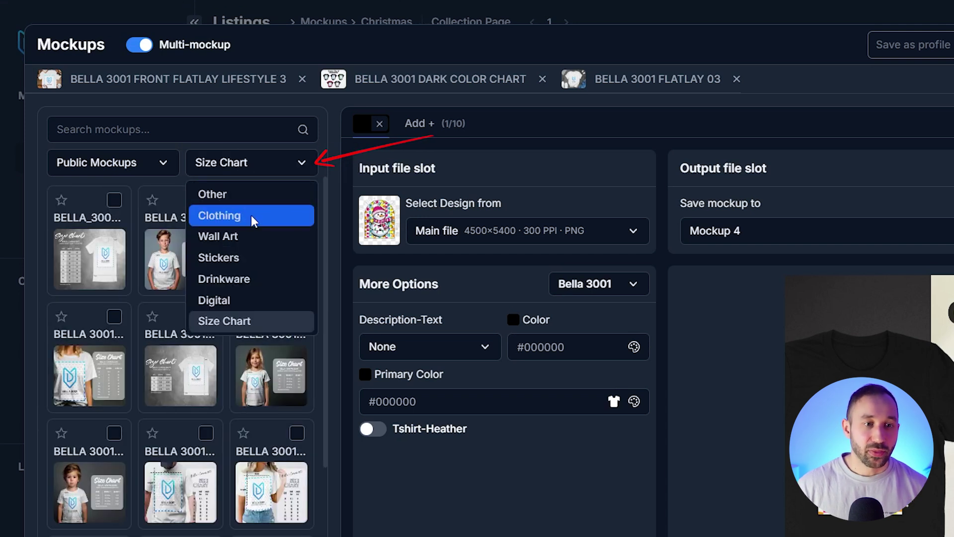
left_click(248, 216)
left_click(174, 134)
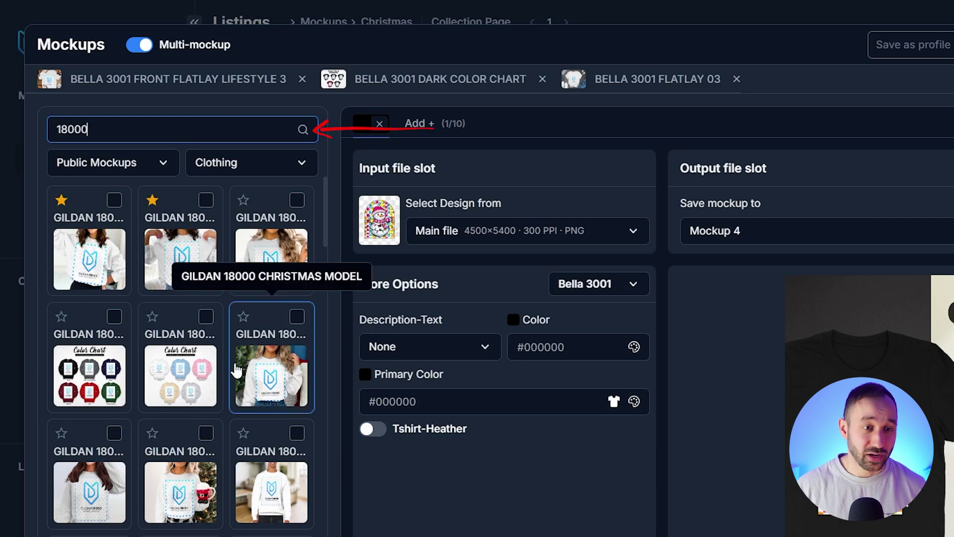
Step: Add the Gildan 18000 Dark Color Chart, Model 4, another model and white sweatshirt mockups
left_click(114, 316)
left_click(113, 200)
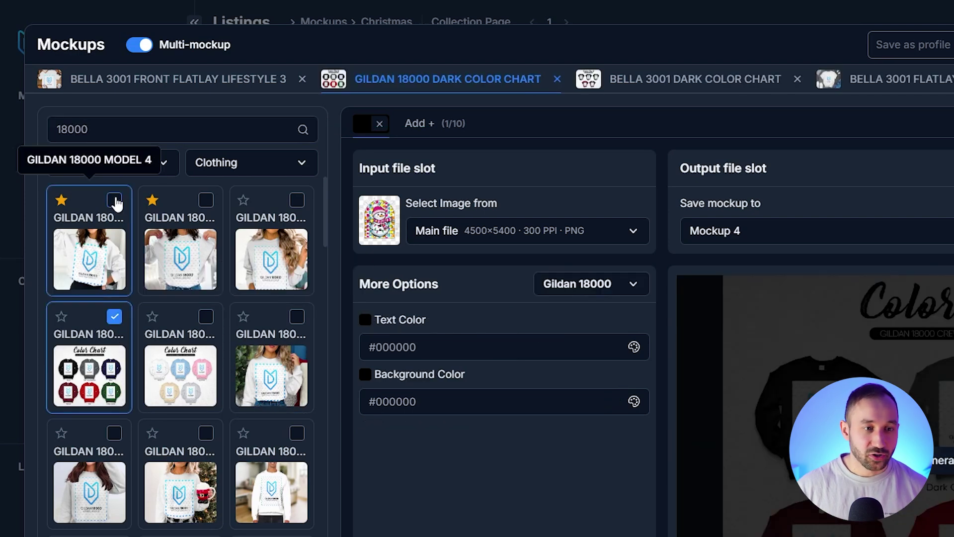
left_click(205, 199)
left_click(296, 433)
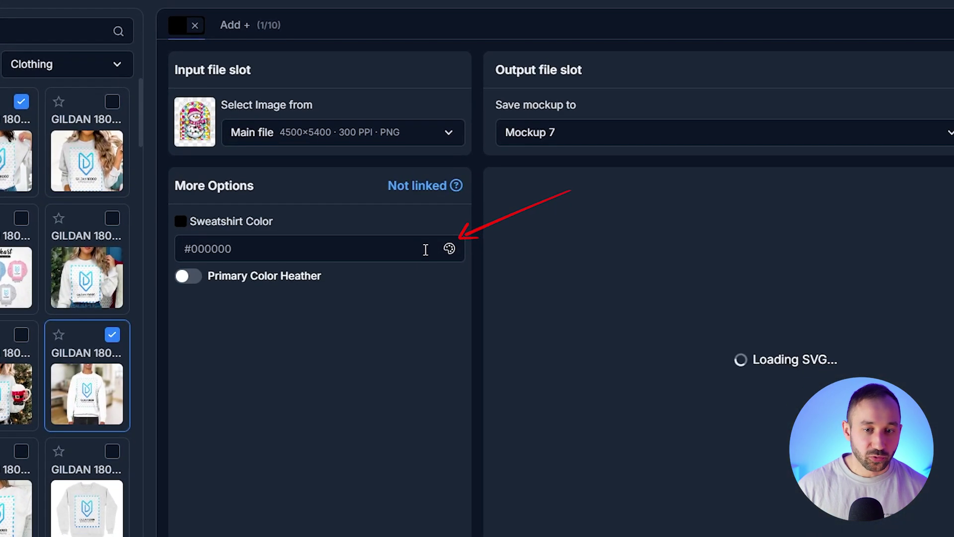
Step: Set the sweatshirt colour to SwiftPOD / Forest Green, then adjust another mockup's primary colour
left_click(412, 252)
type("swiftp")
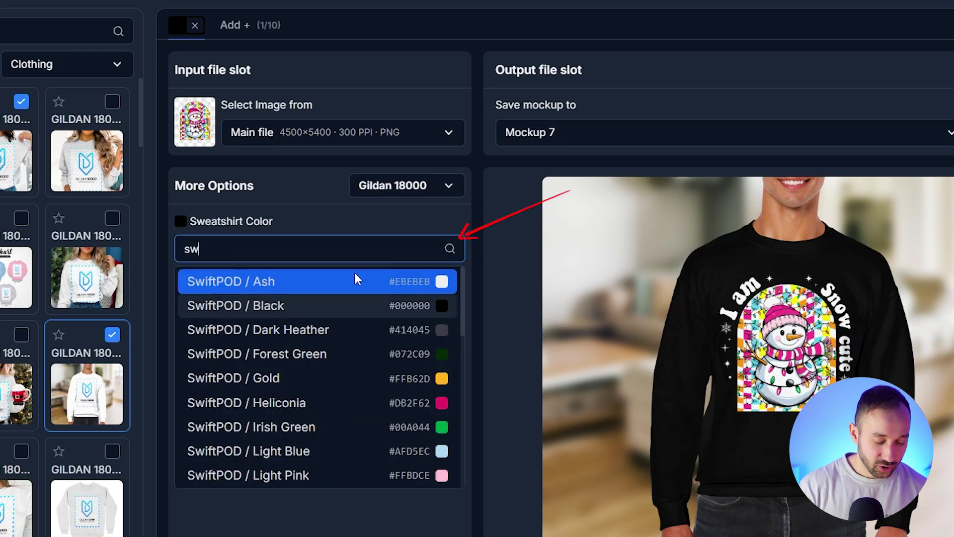
left_click(333, 355)
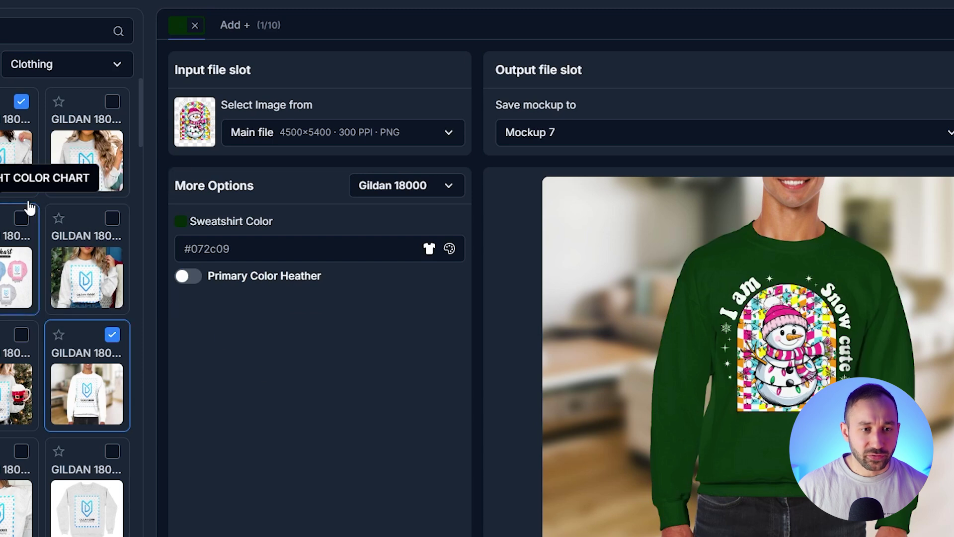
left_click(4, 158)
left_click(315, 368)
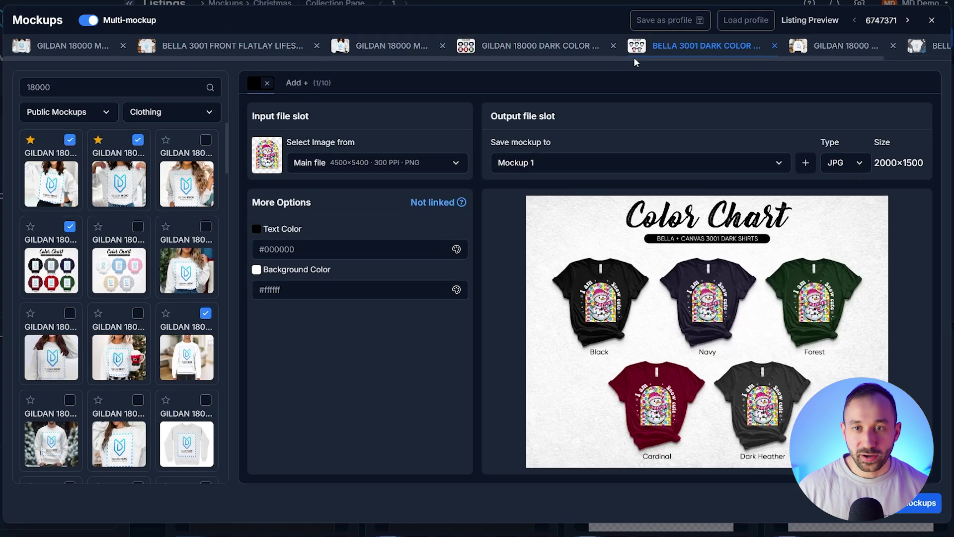
Step: Add the Gildan 18000 Christmas Model mockup to the set
left_click_drag(431, 59, 562, 58)
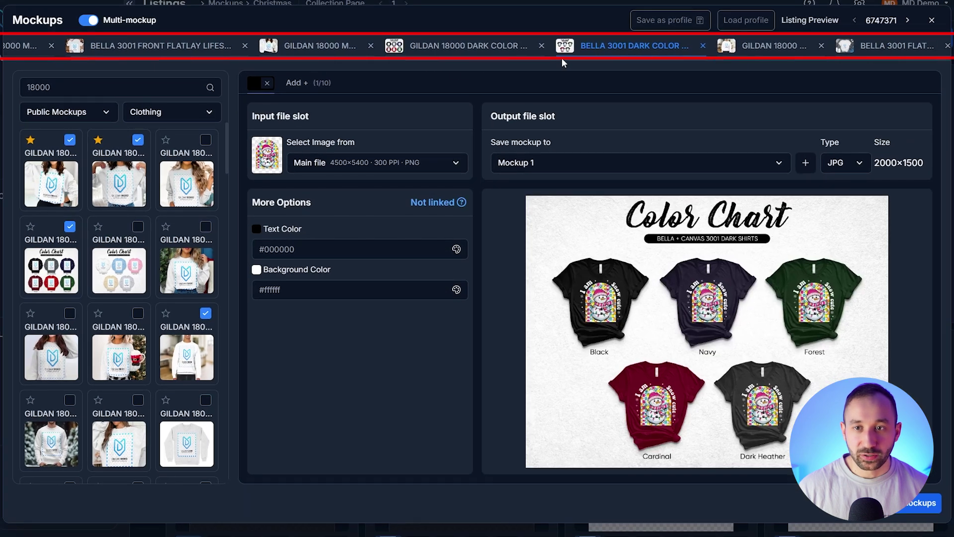
left_click(893, 45)
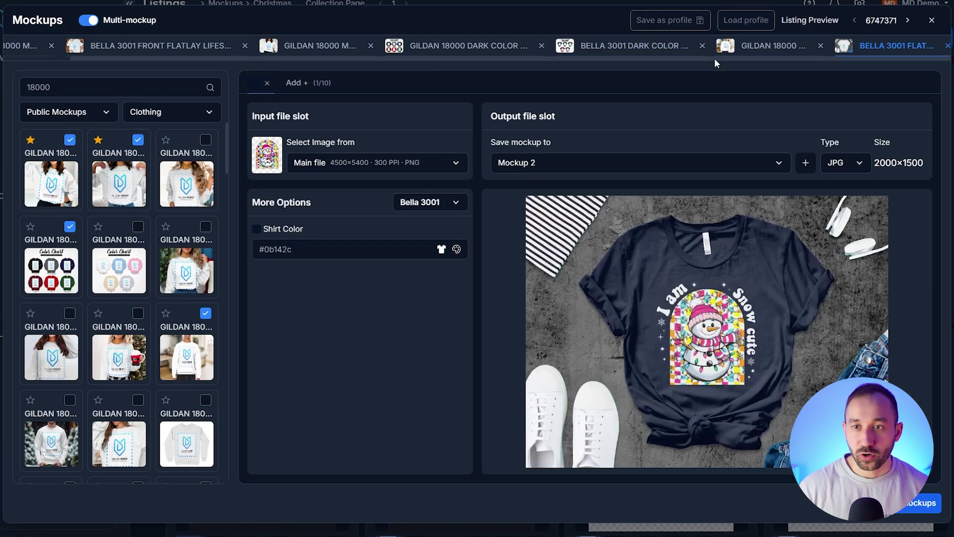
left_click_drag(714, 58, 618, 58)
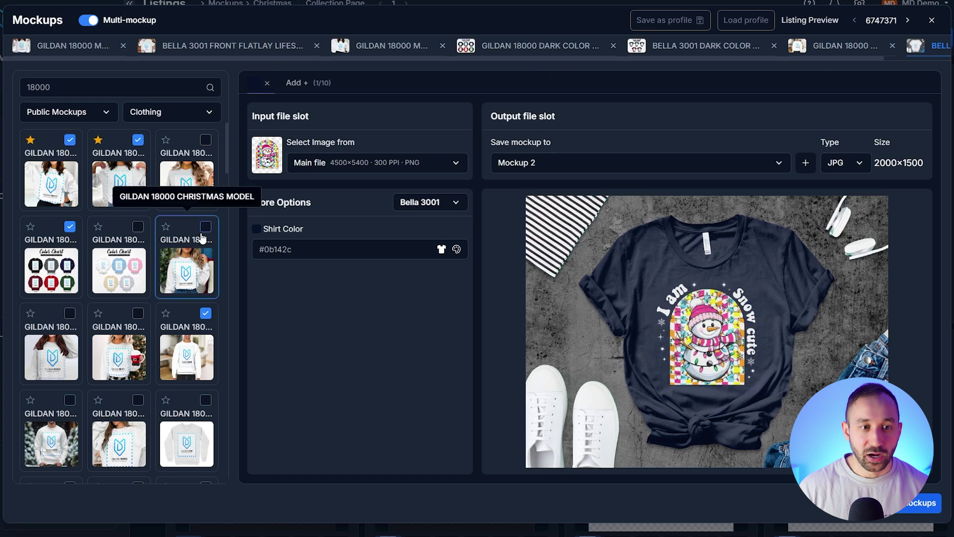
scroll(198, 219, "down", 1)
left_click(206, 175)
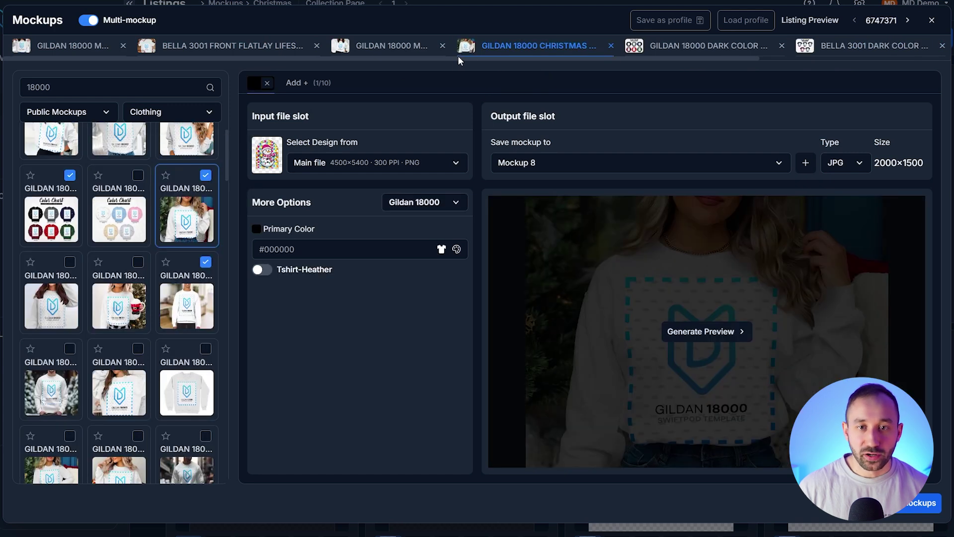
Step: Review the selected mockups and save the set as profile '3001 + 18000 Dark'
left_click_drag(568, 59, 763, 58)
left_click(887, 45)
left_click(776, 46)
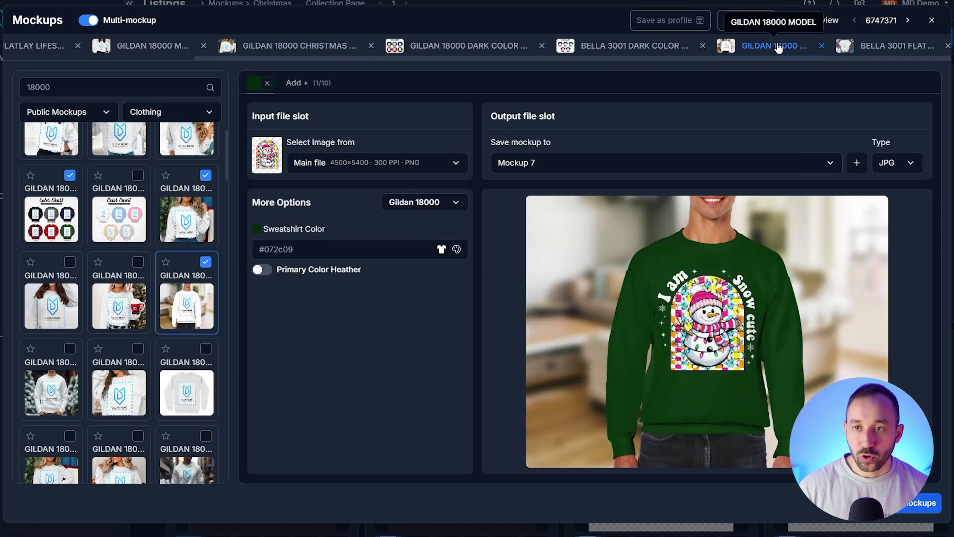
left_click(645, 52)
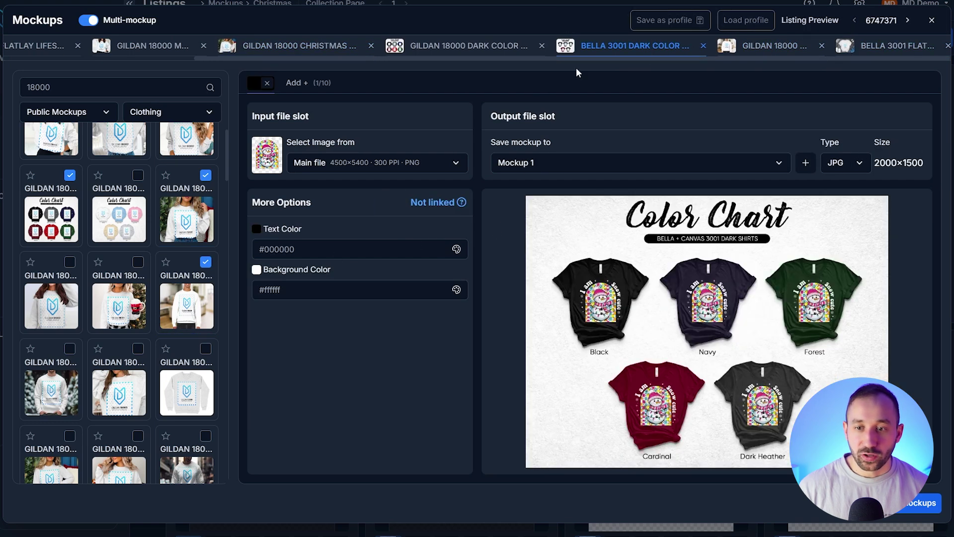
left_click(518, 55)
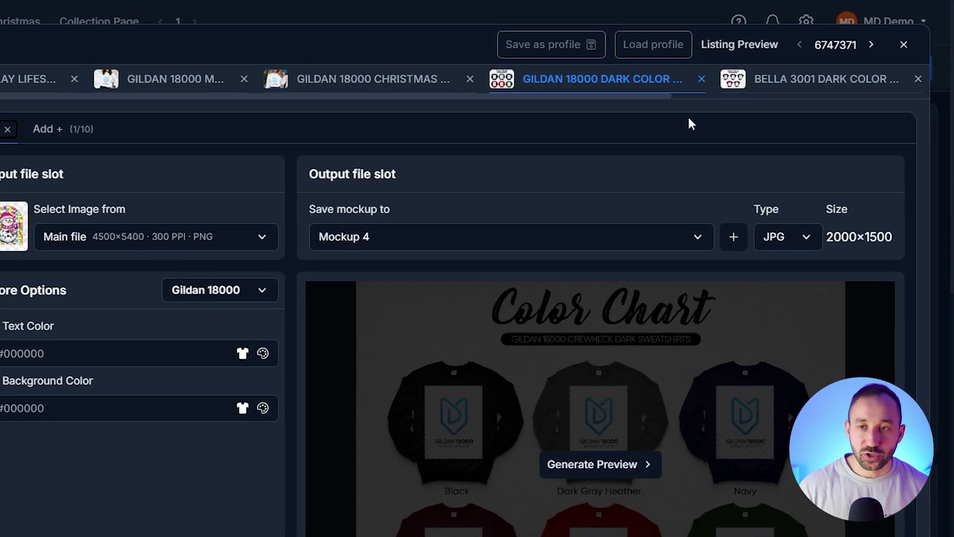
left_click(555, 48)
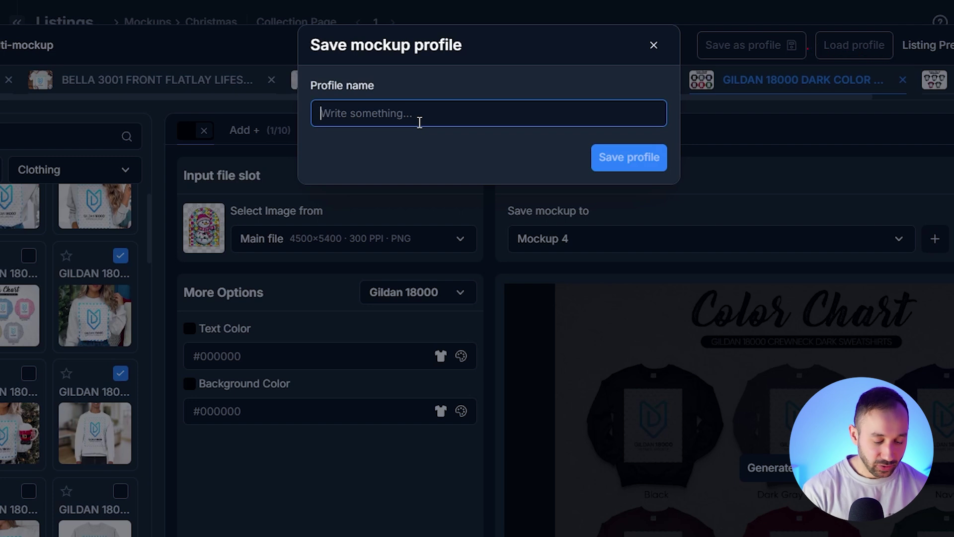
type("3001")
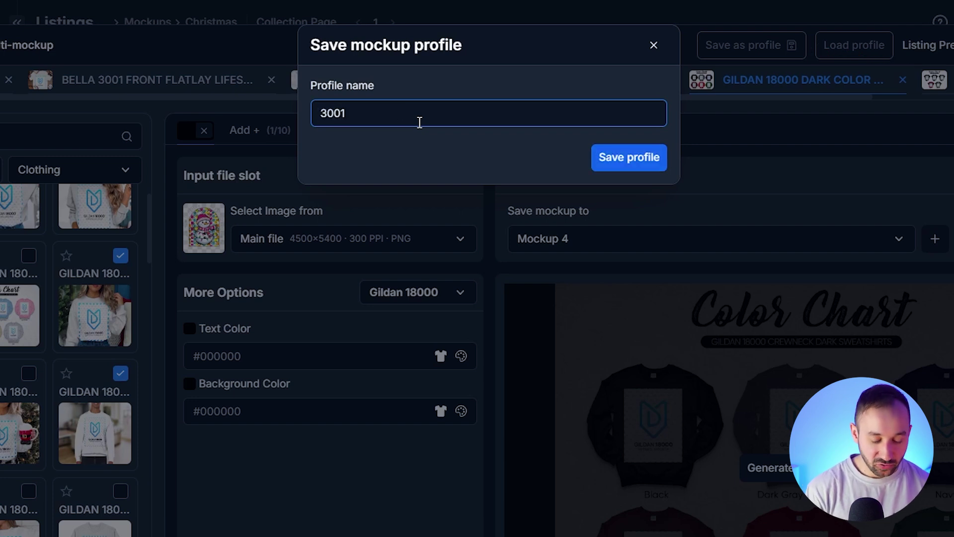
type(" + 18000 Dark")
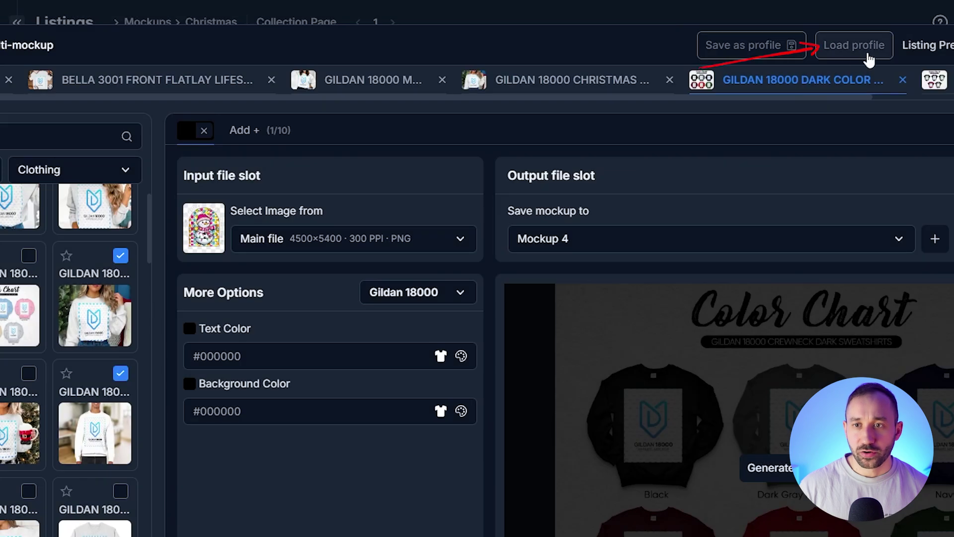
left_click(866, 52)
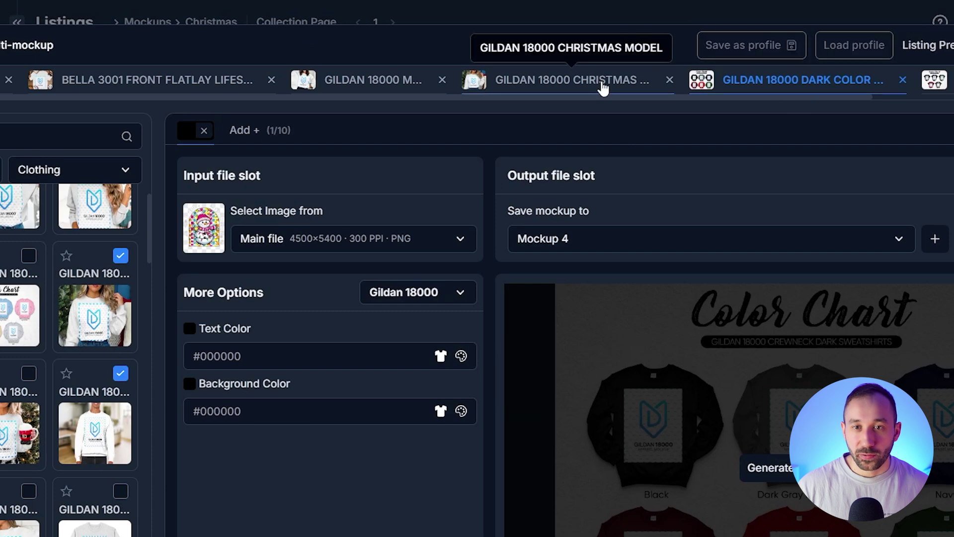
Step: Set the Gildan 18000 Christmas Model sweatshirt colour to Gooten / Navy
left_click(603, 89)
left_click(442, 356)
scroll(453, 512, "down", 2)
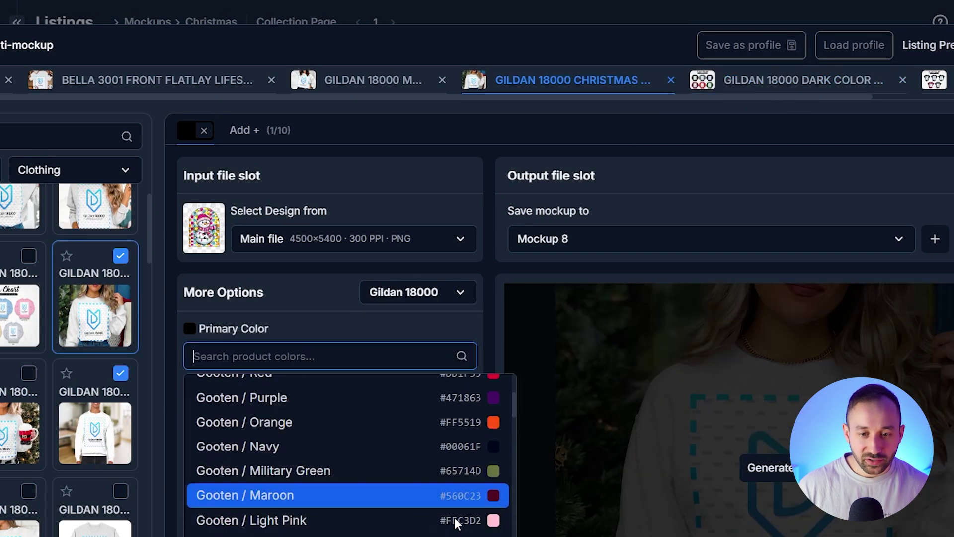
scroll(452, 509, "up", 1)
left_click(422, 485)
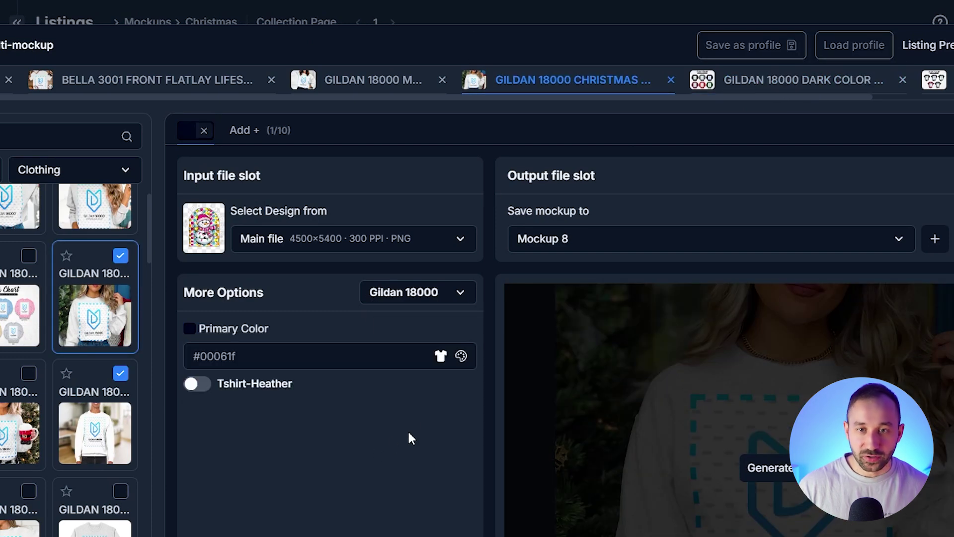
Step: Open and dismiss the profile-saving form and the saved profiles list
left_click(763, 51)
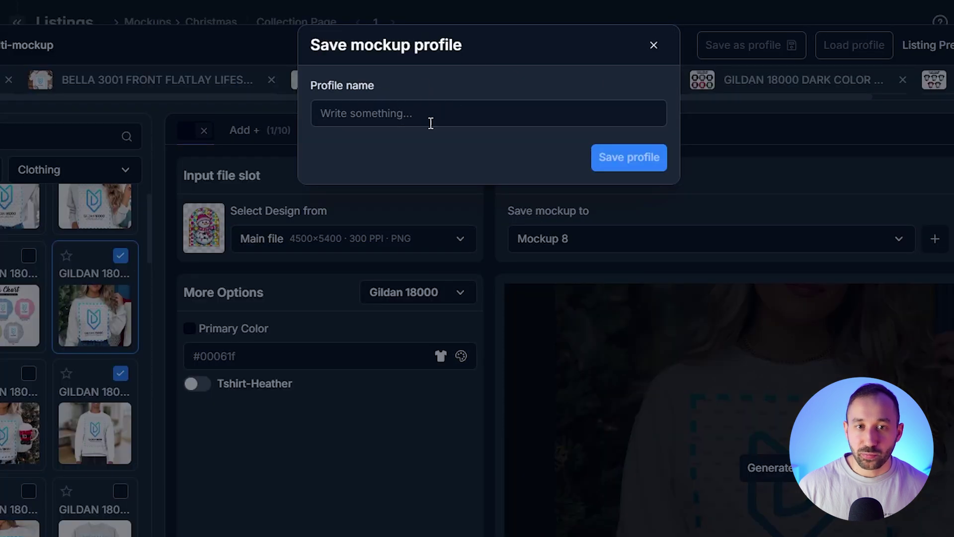
left_click(655, 47)
left_click(872, 44)
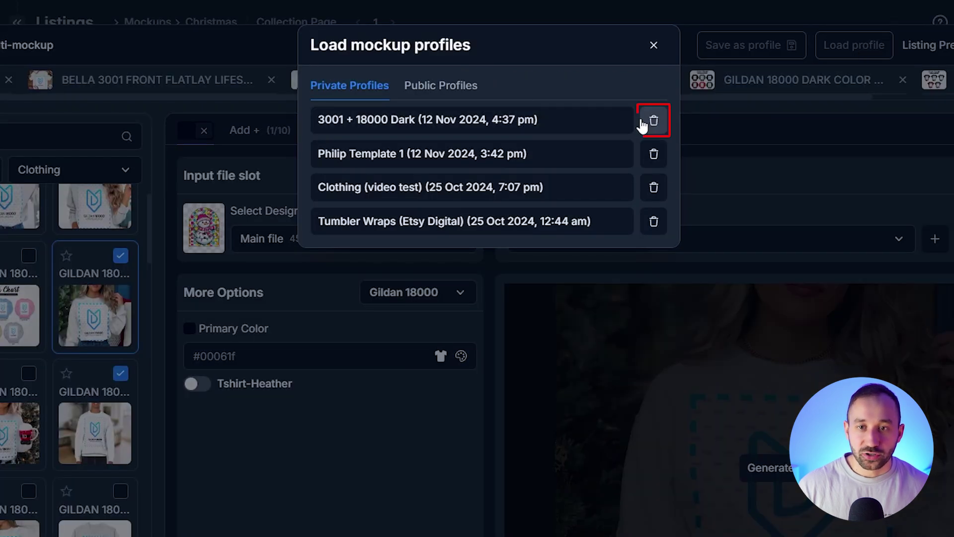
left_click(653, 50)
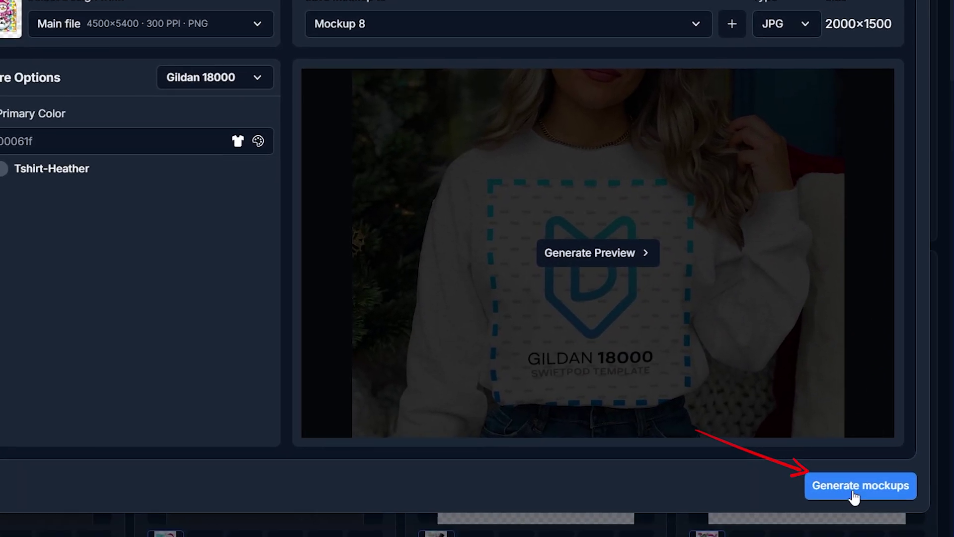
Step: Generate the queued mockups for all Christmas listings and dismiss the completion notice
left_click(852, 495)
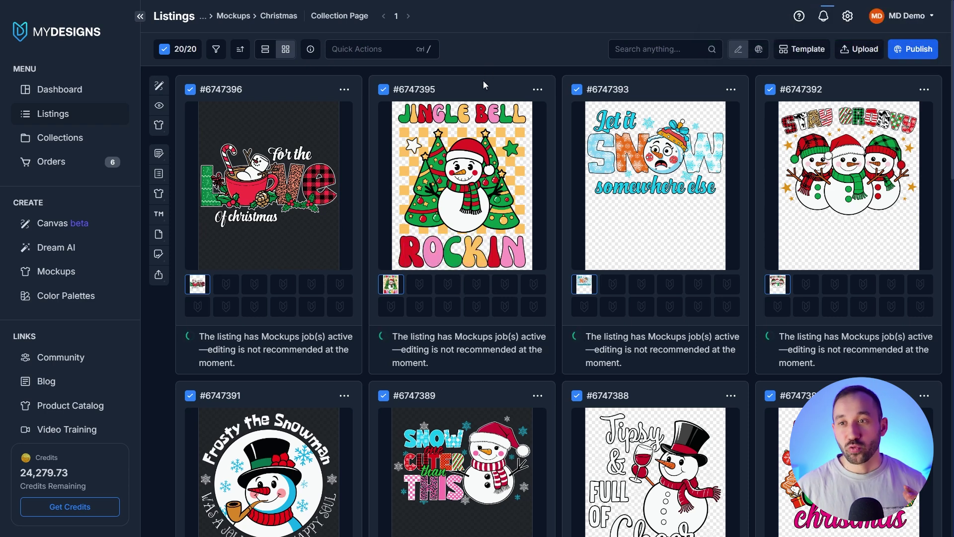
left_click(933, 28)
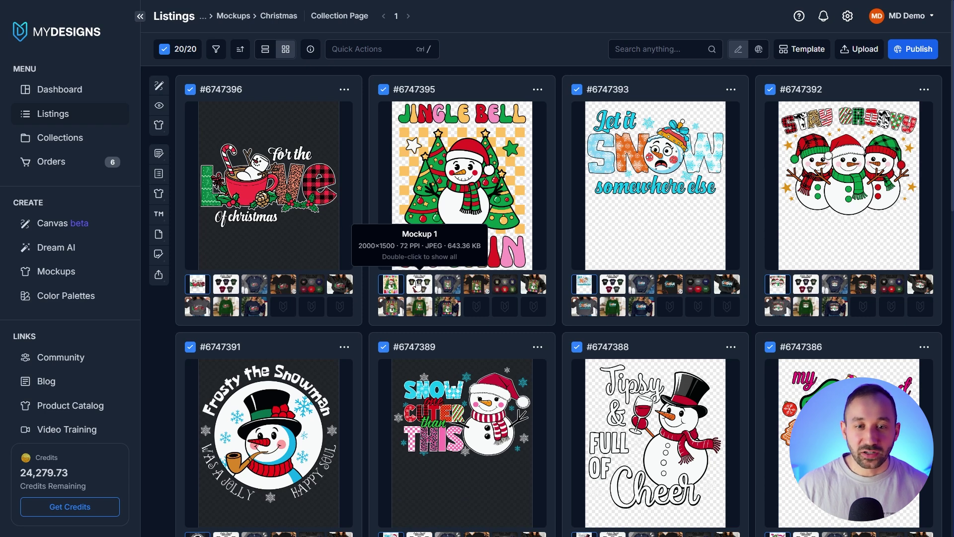
Step: Cycle every listing's main image through Mockup 1 and Mockup 2, settling on Mockup 5
left_click(423, 286)
double_click(423, 288)
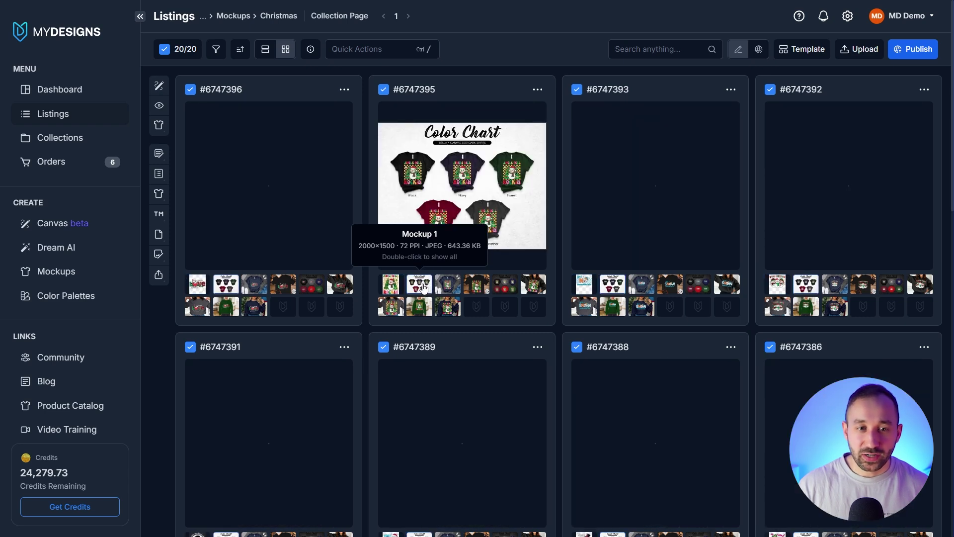
scroll(674, 202, "down", 9)
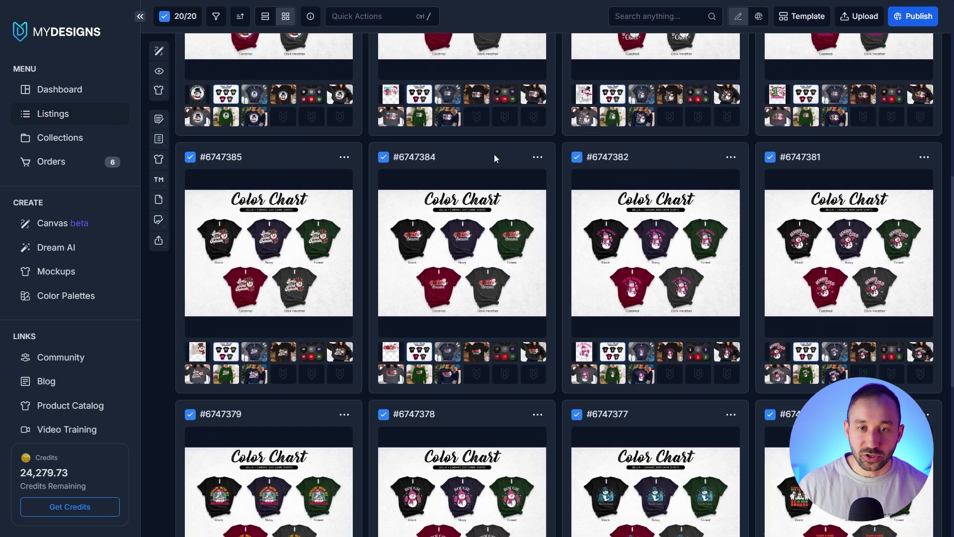
scroll(495, 158, "up", 1)
left_click(449, 149)
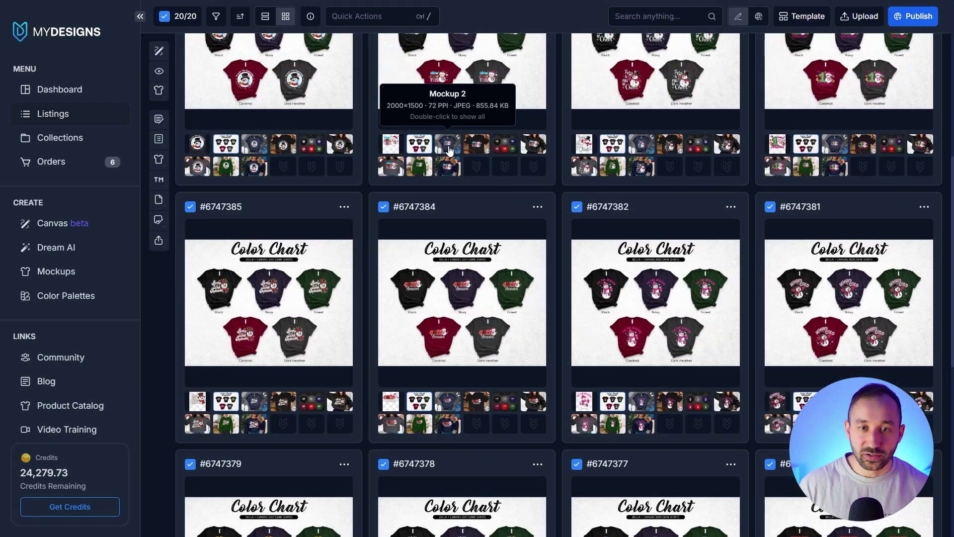
double_click(449, 149)
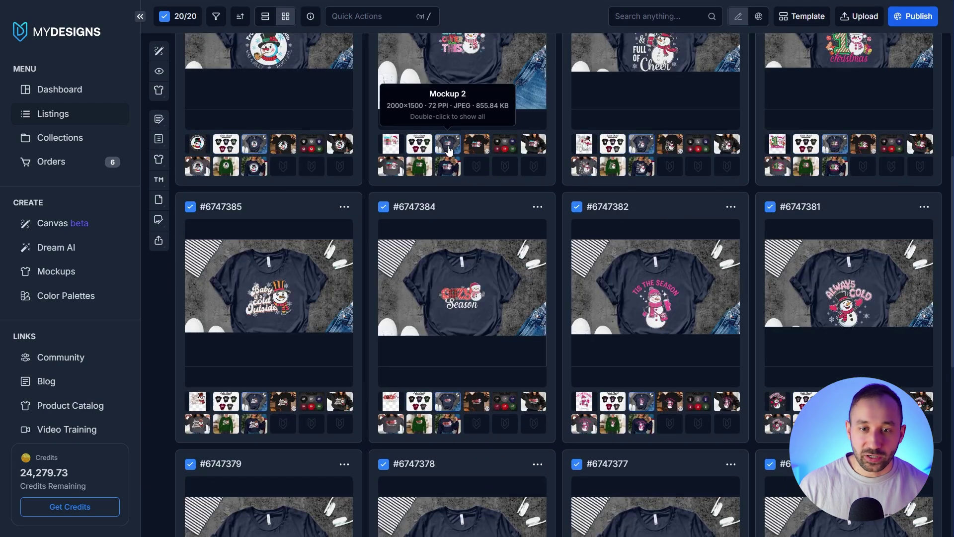
scroll(477, 308, "down", 2)
double_click(536, 305)
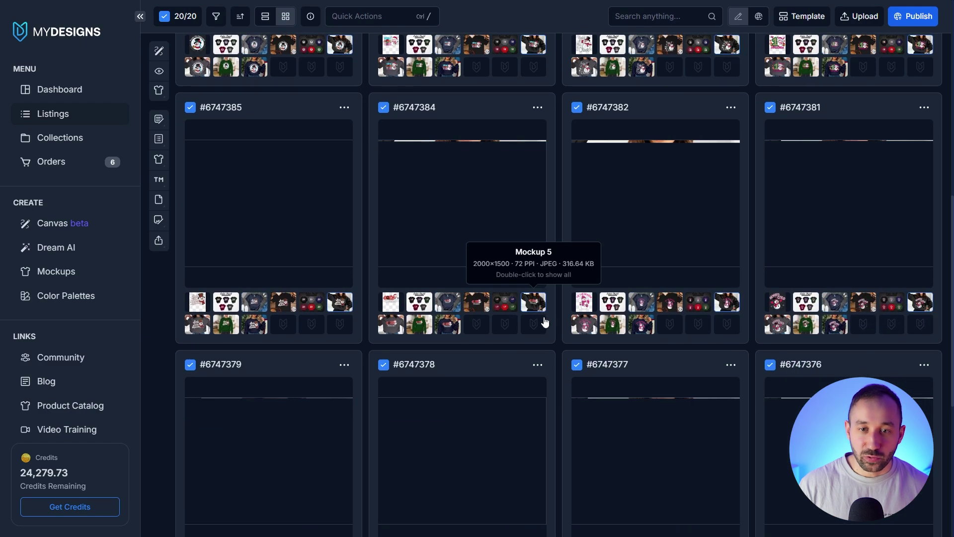
scroll(542, 298, "down", 7)
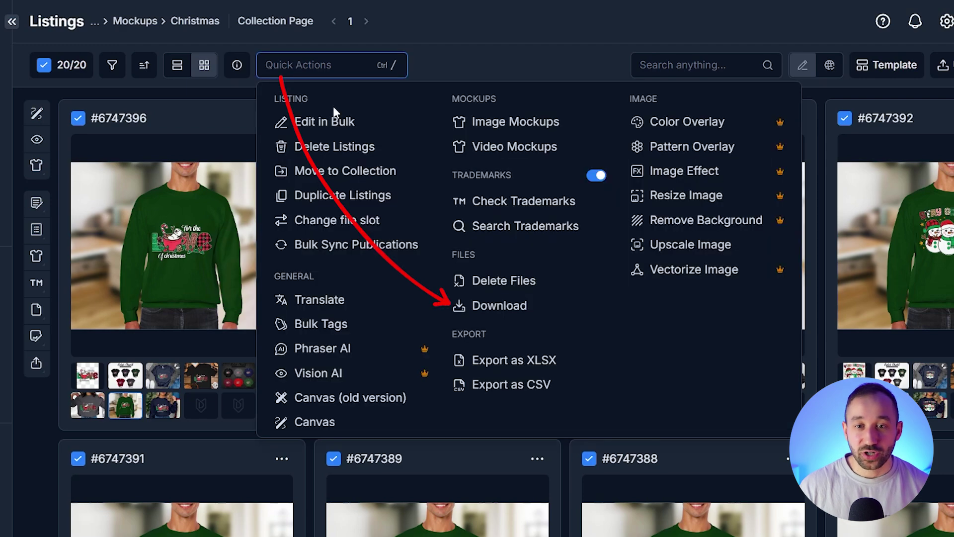
Step: Download the selected Christmas listings' mockup files as a ZIP
left_click(517, 306)
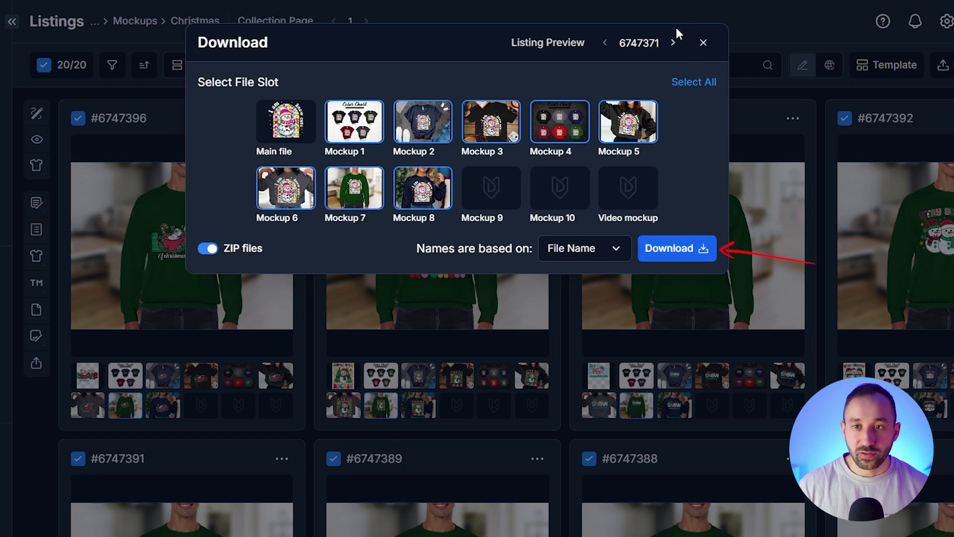
left_click(704, 43)
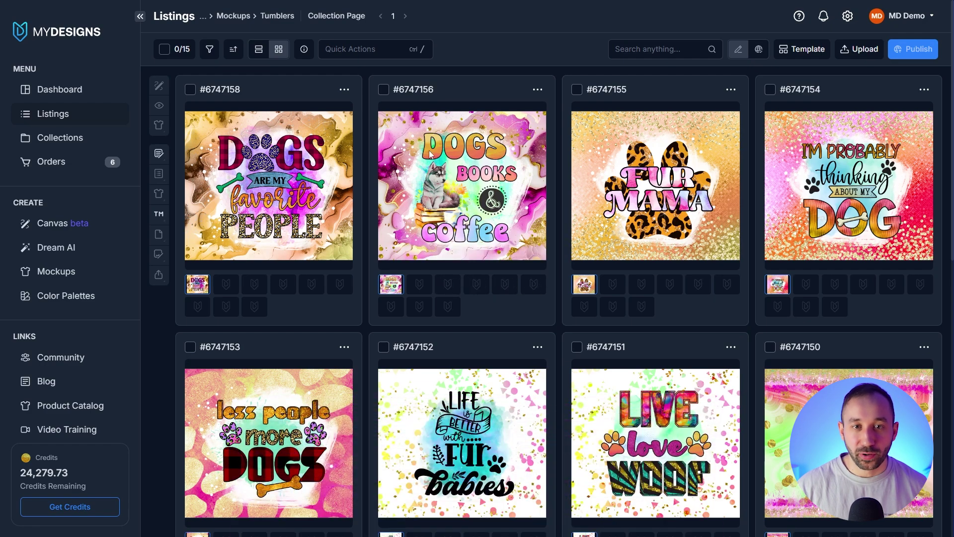
Step: Select all 15 tumbler listings and start creating Image Mockups for them
scroll(376, 278, "down", 10)
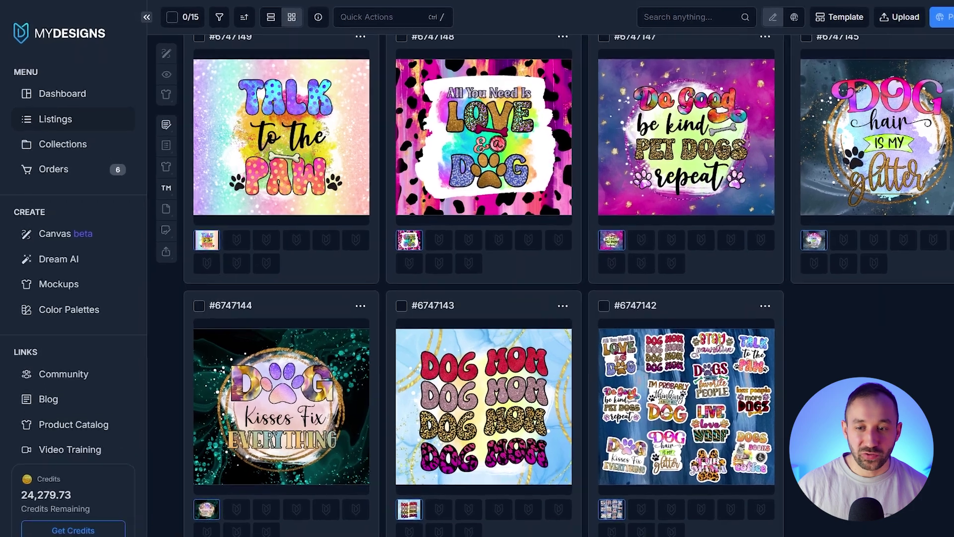
scroll(383, 279, "up", 5)
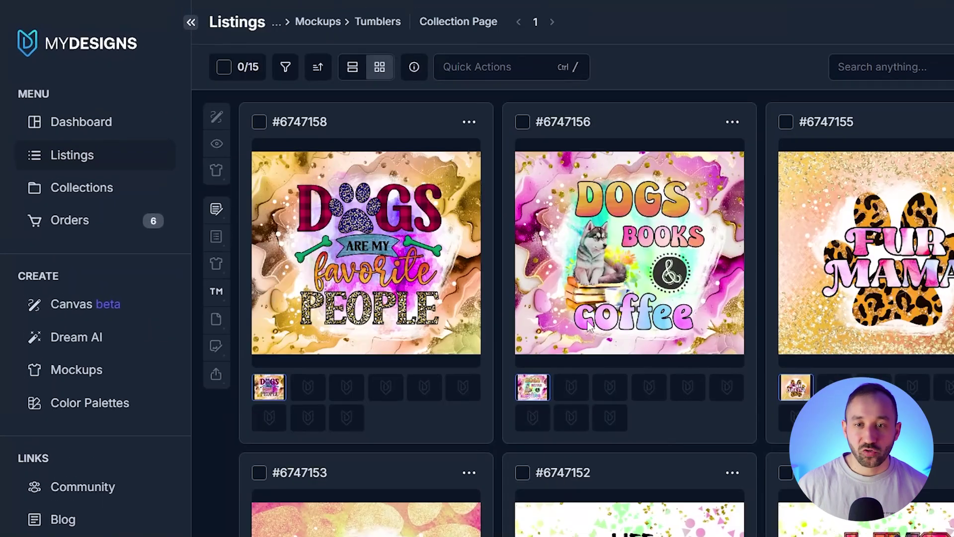
left_click(204, 20)
left_click(222, 108)
left_click(217, 166)
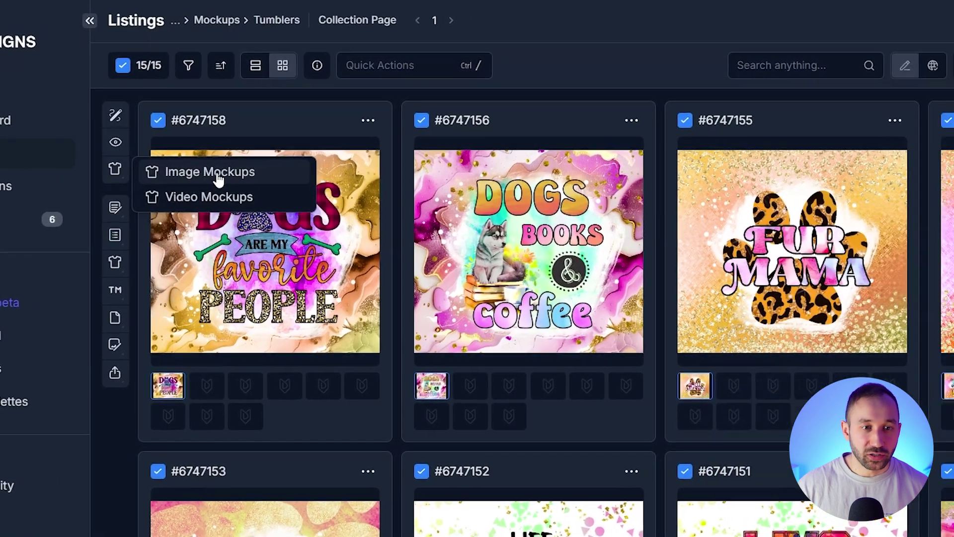
left_click(315, 175)
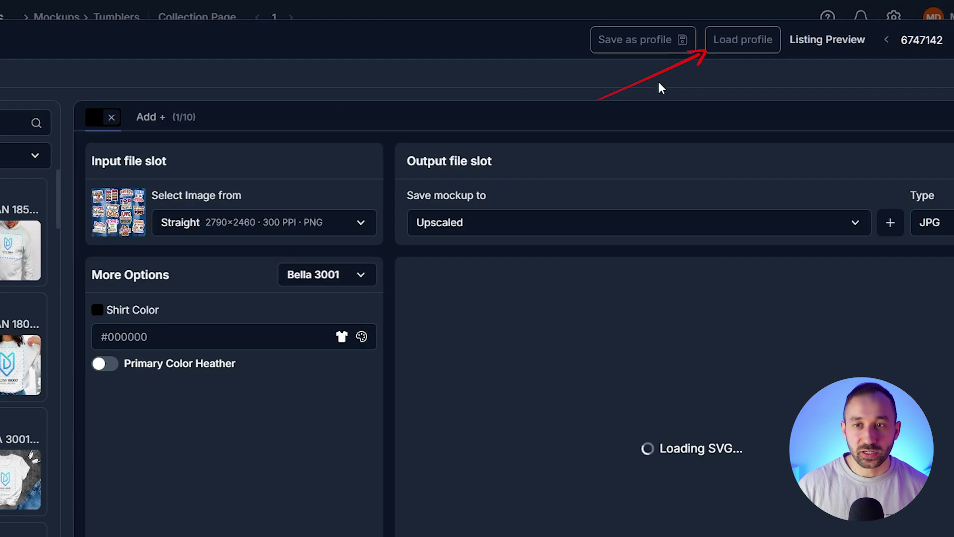
Step: Load the Tumbler Wraps (Etsy Digital) profile and generate mockups for all listings
left_click(745, 43)
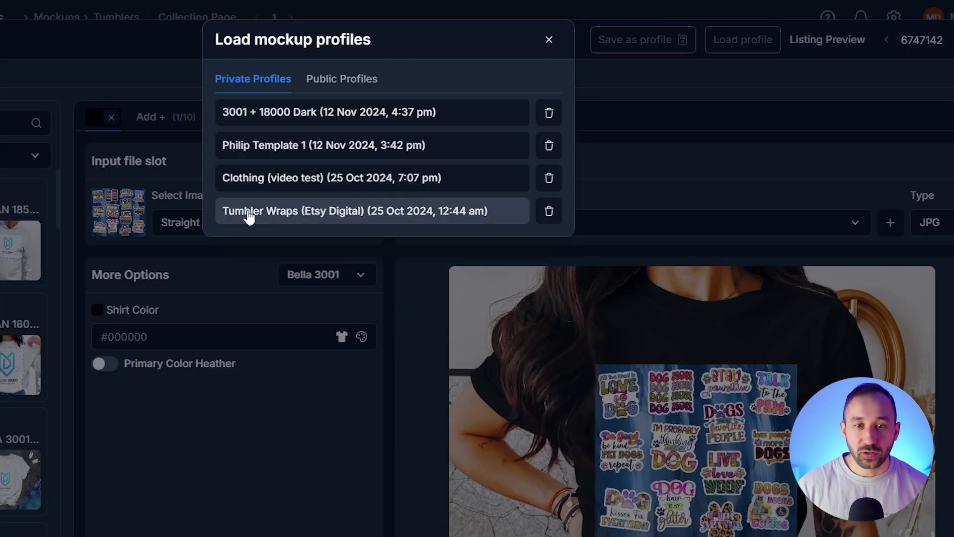
left_click(329, 214)
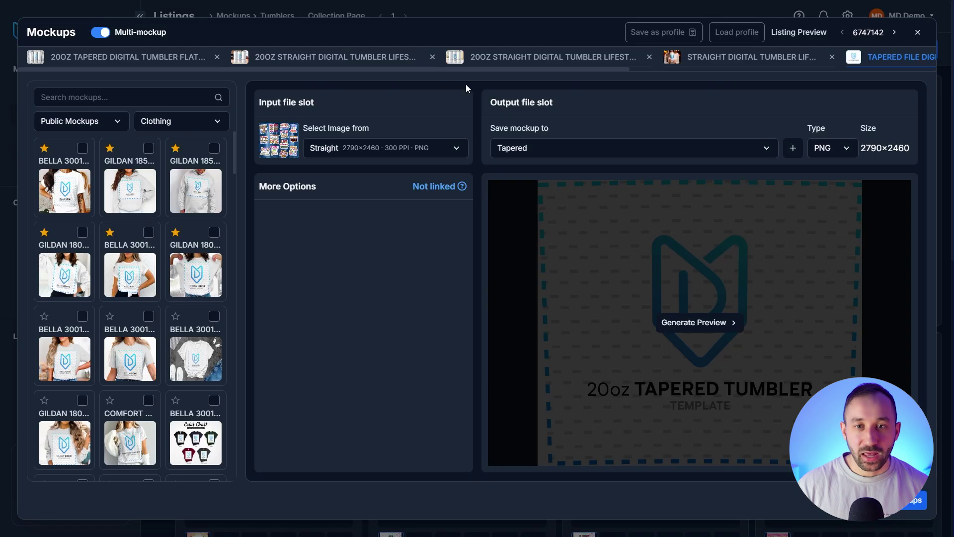
left_click(771, 57)
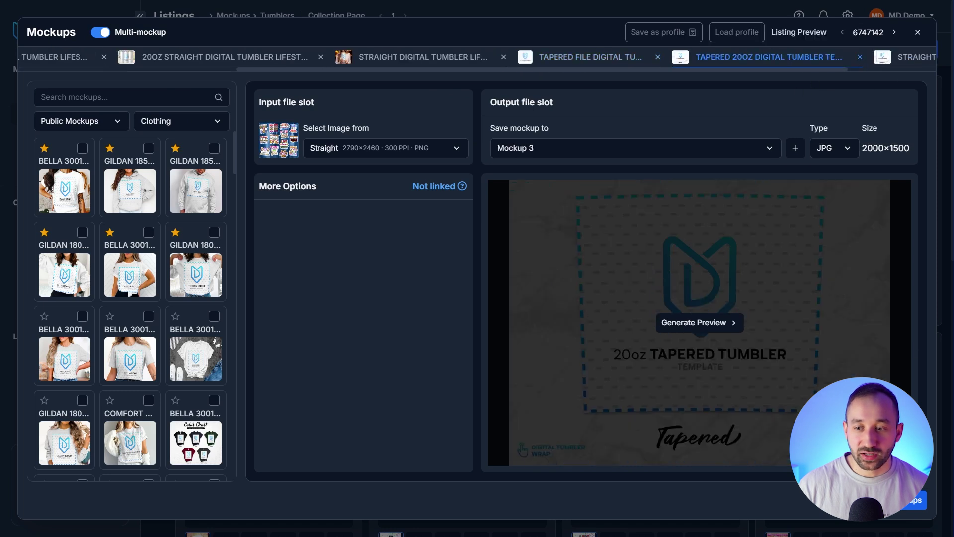
left_click(908, 500)
left_click(490, 138)
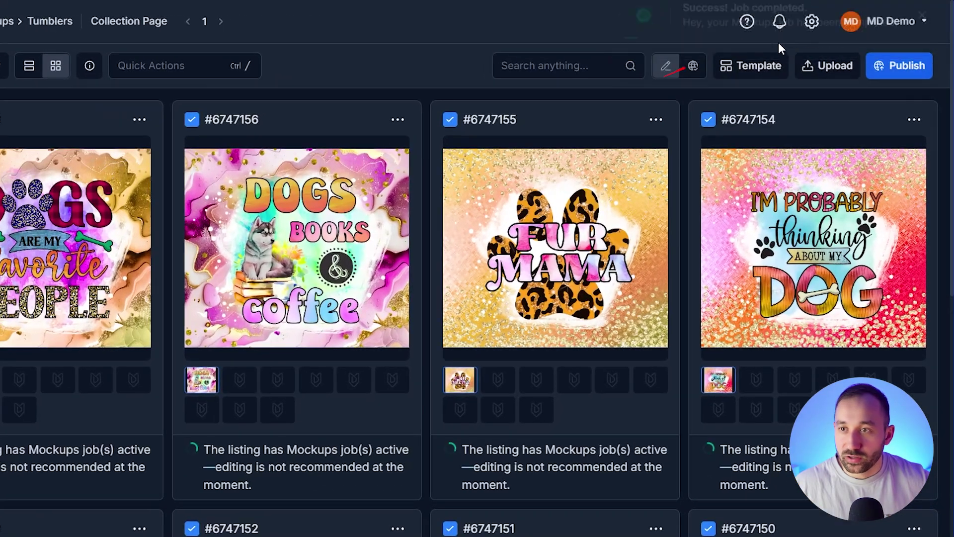
Step: Confirm the tumbler mockup job succeeded and review the new mockups on all 15 listings
left_click(780, 22)
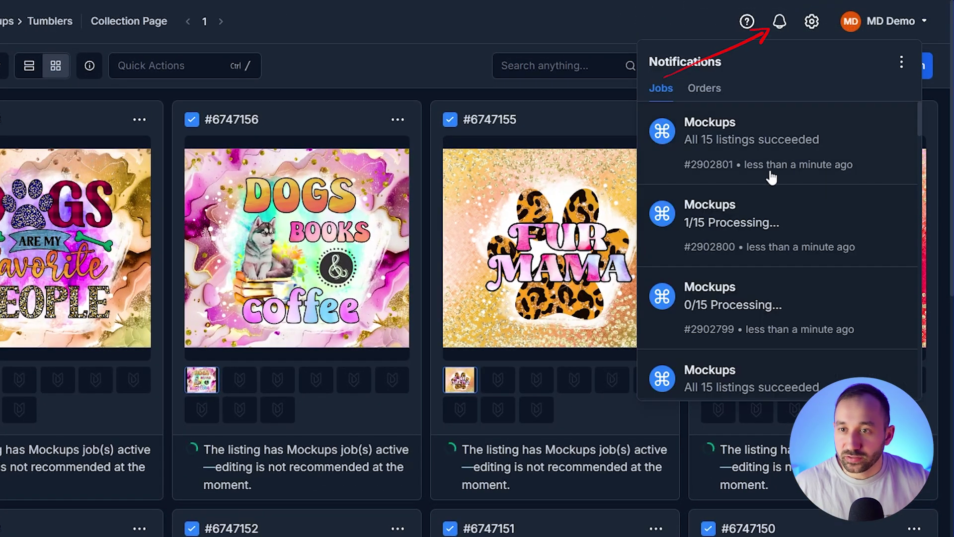
scroll(753, 194, "down", 1)
scroll(763, 256, "down", 3)
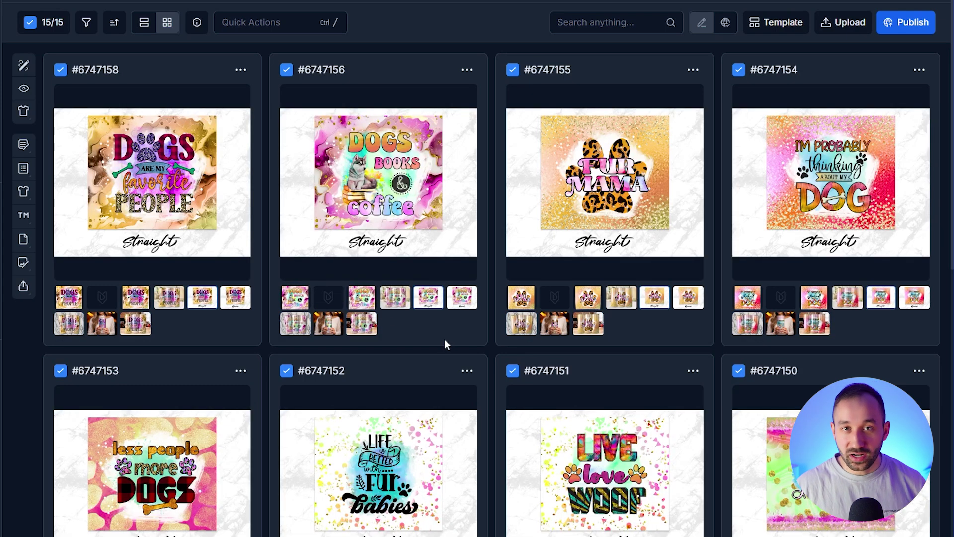
double_click(462, 298)
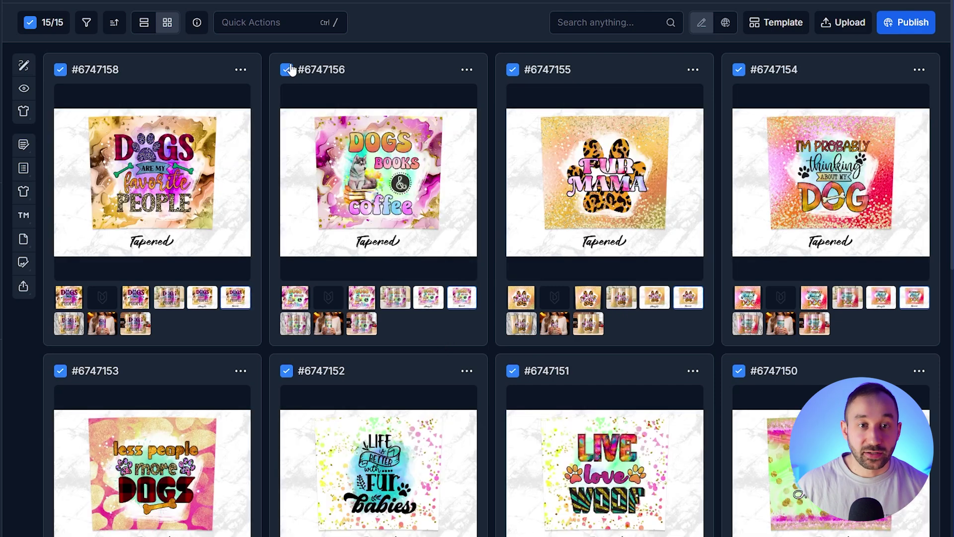
left_click(272, 23)
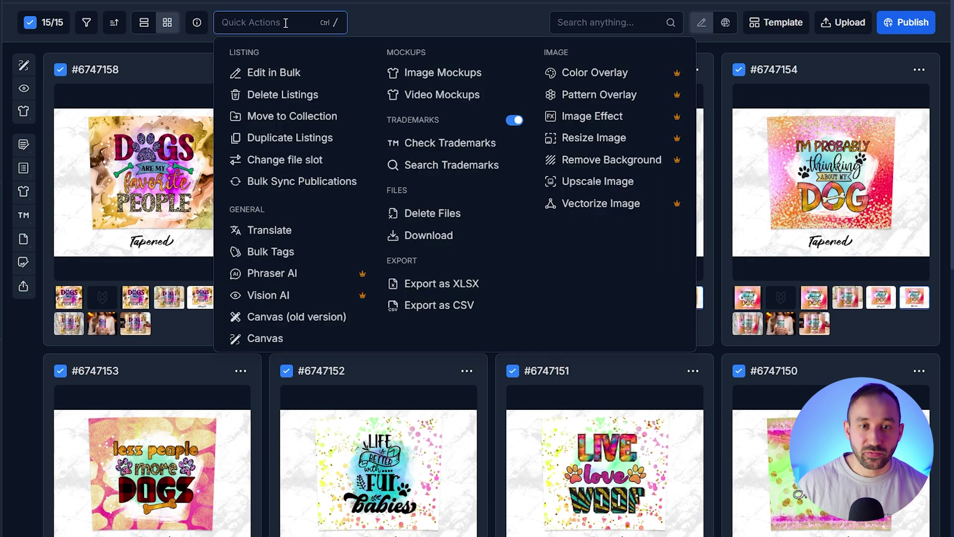
left_click(73, 62)
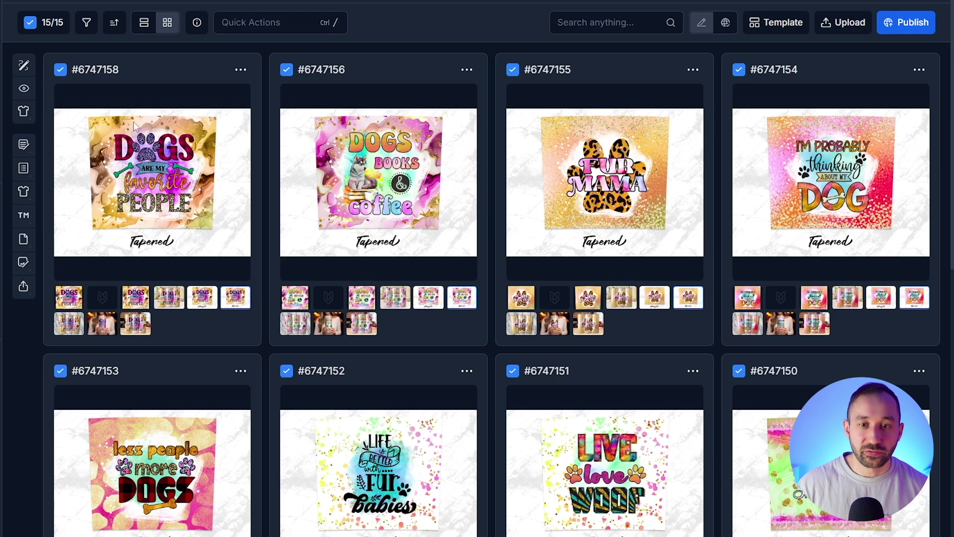
left_click(622, 298)
left_click(789, 332)
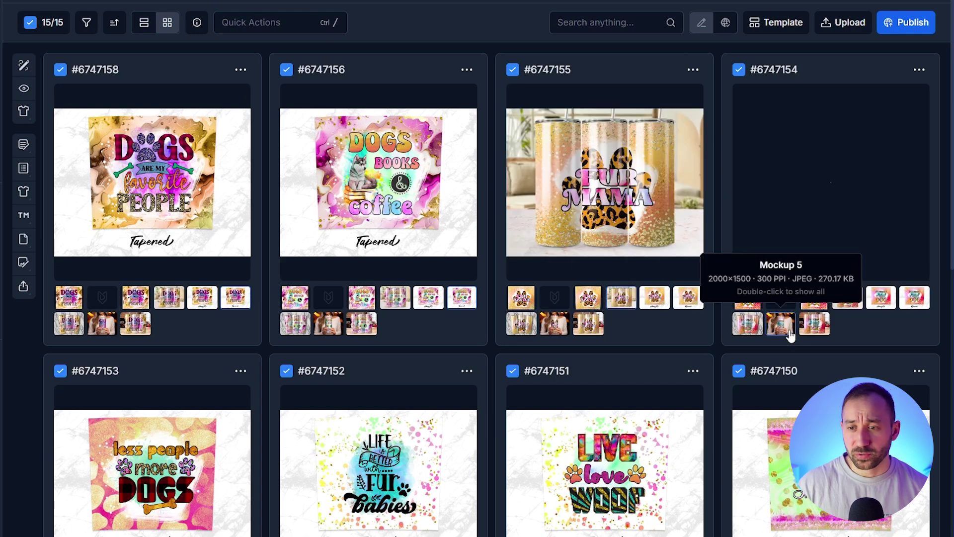
double_click(790, 332)
scroll(618, 294, "down", 2)
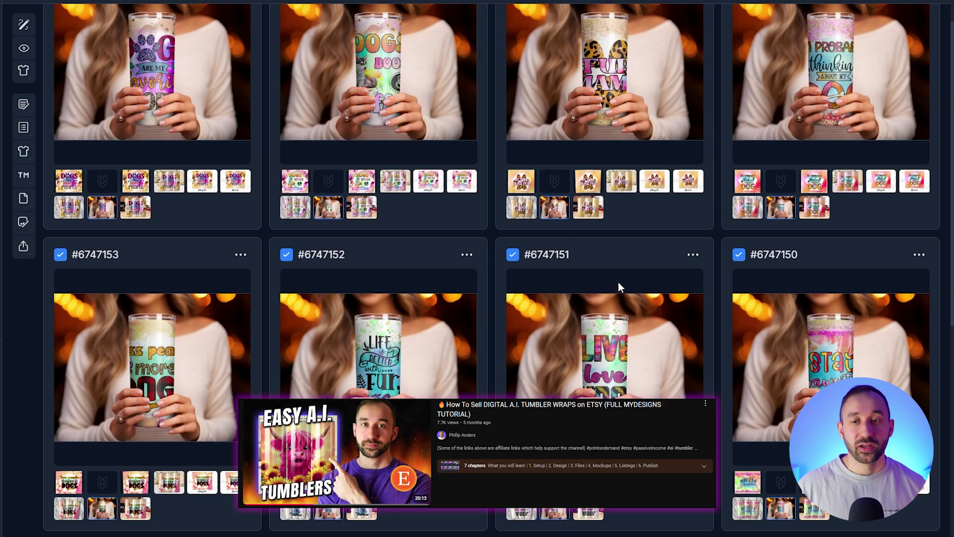
scroll(617, 288, "down", 3)
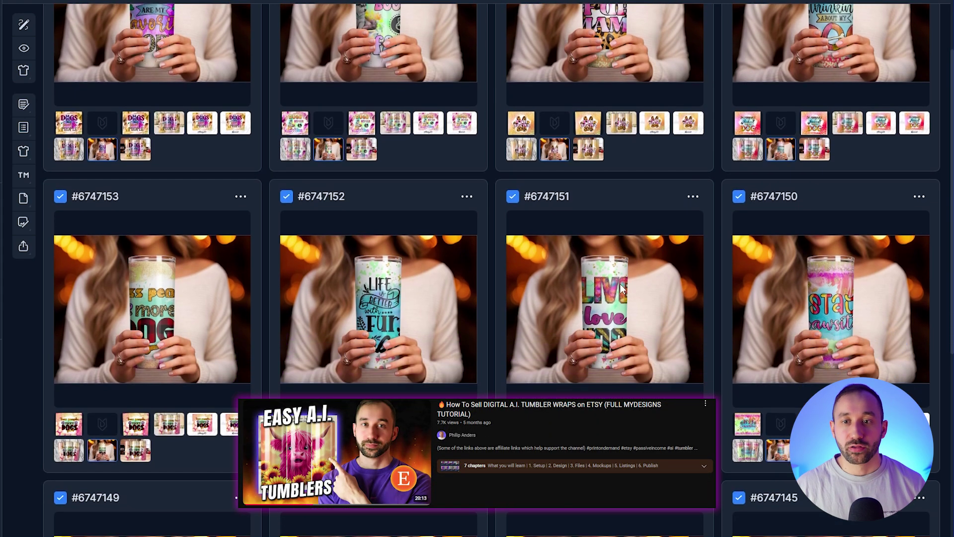
double_click(362, 308)
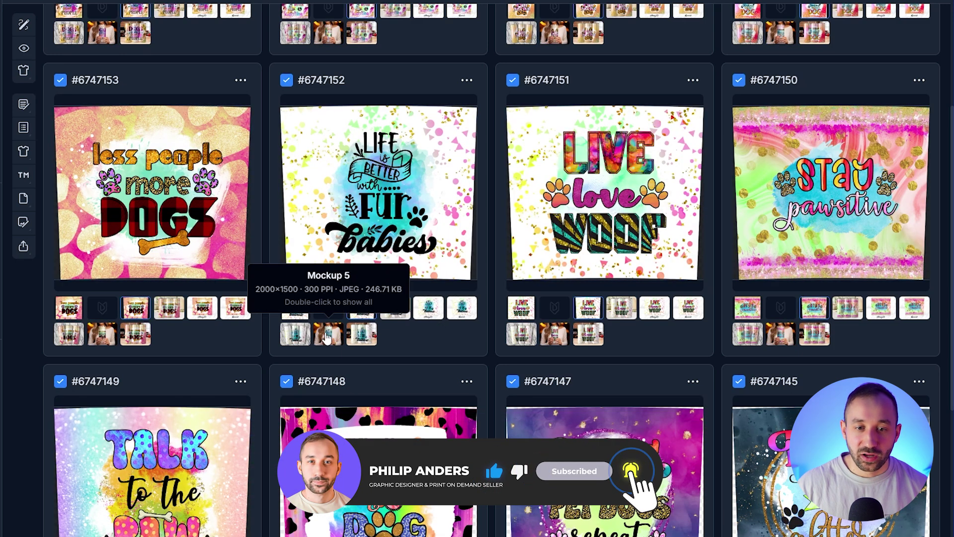
double_click(304, 336)
scroll(304, 338, "down", 8)
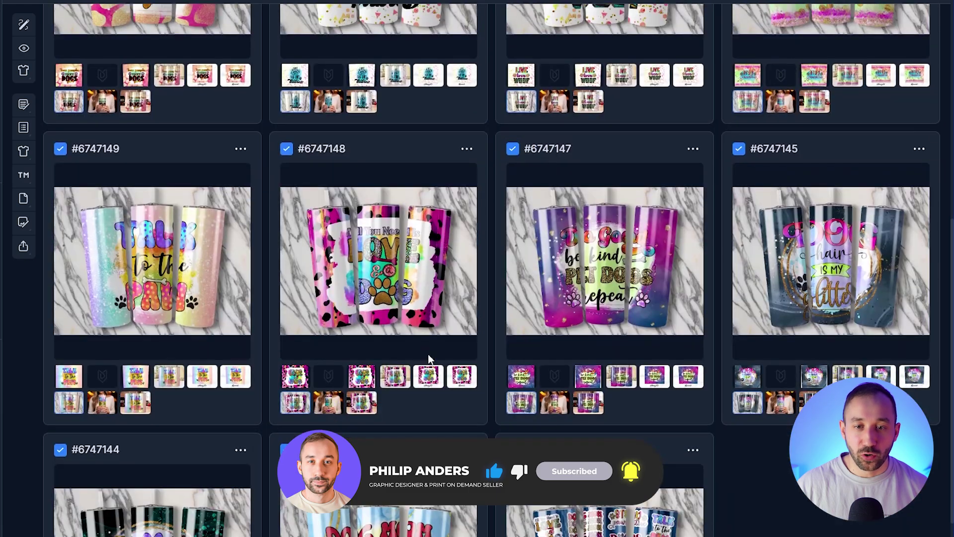
scroll(726, 166, "up", 10)
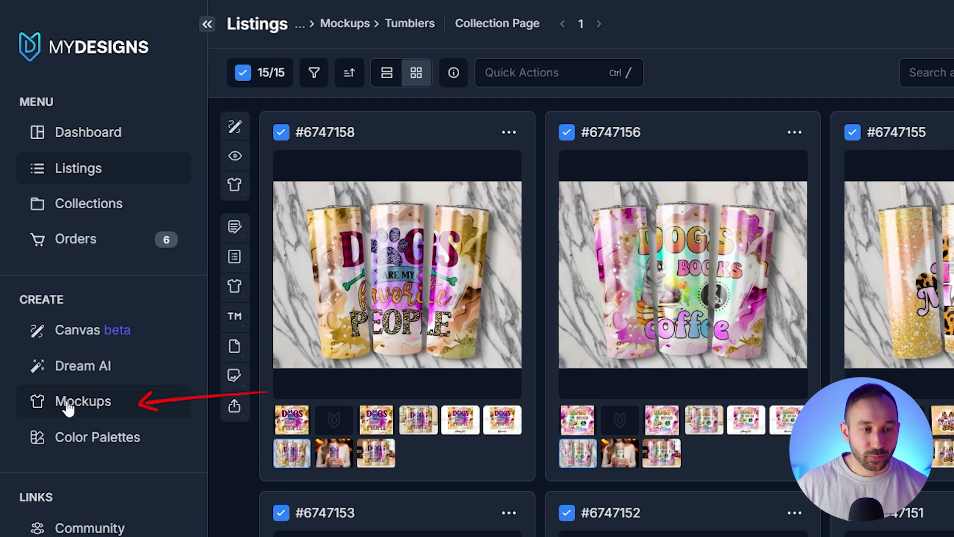
Step: Go to the Mockups library and bring up the Upload Mockup dialog with its PSD layer-naming rules
left_click(115, 412)
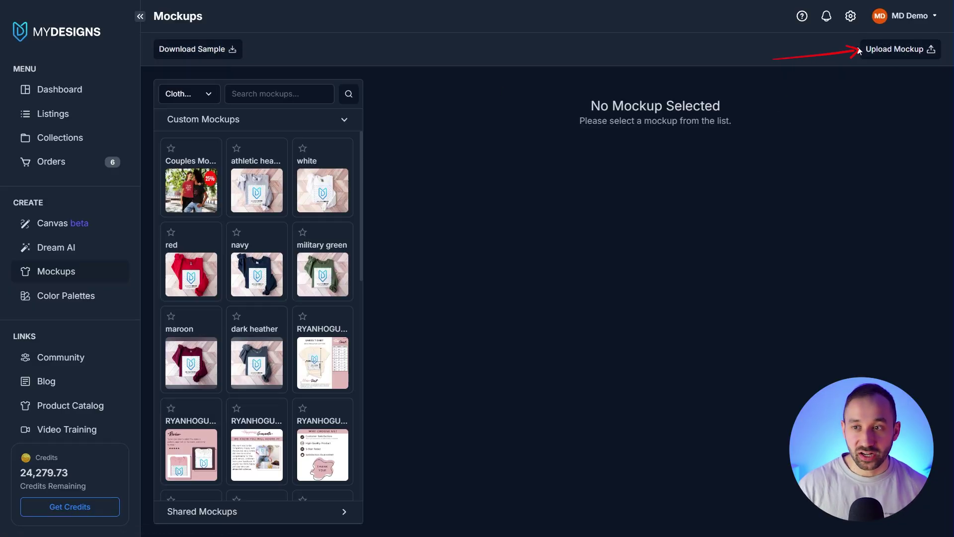
left_click(900, 52)
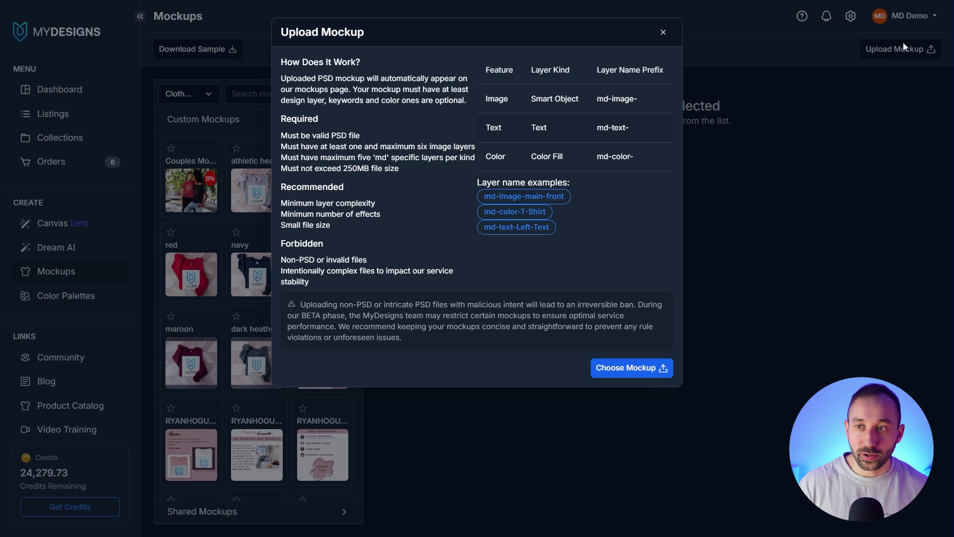